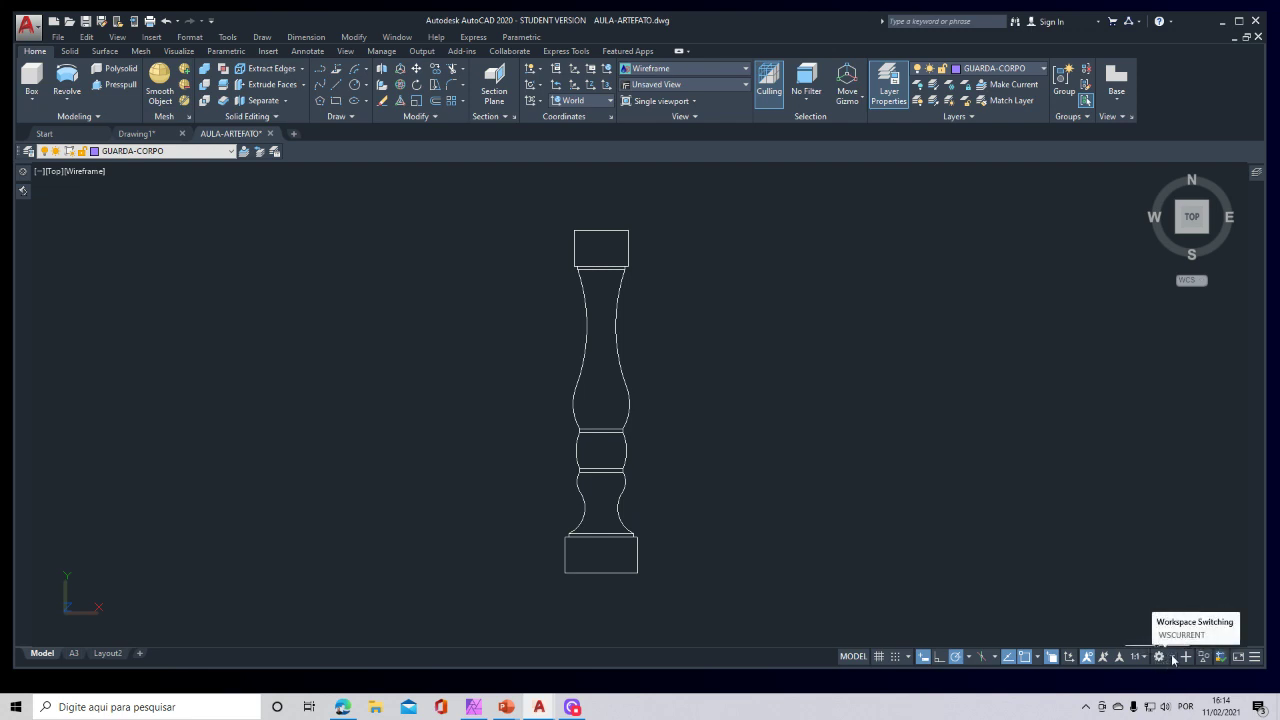
Check which workspace is active for the drawing.
click(1170, 659)
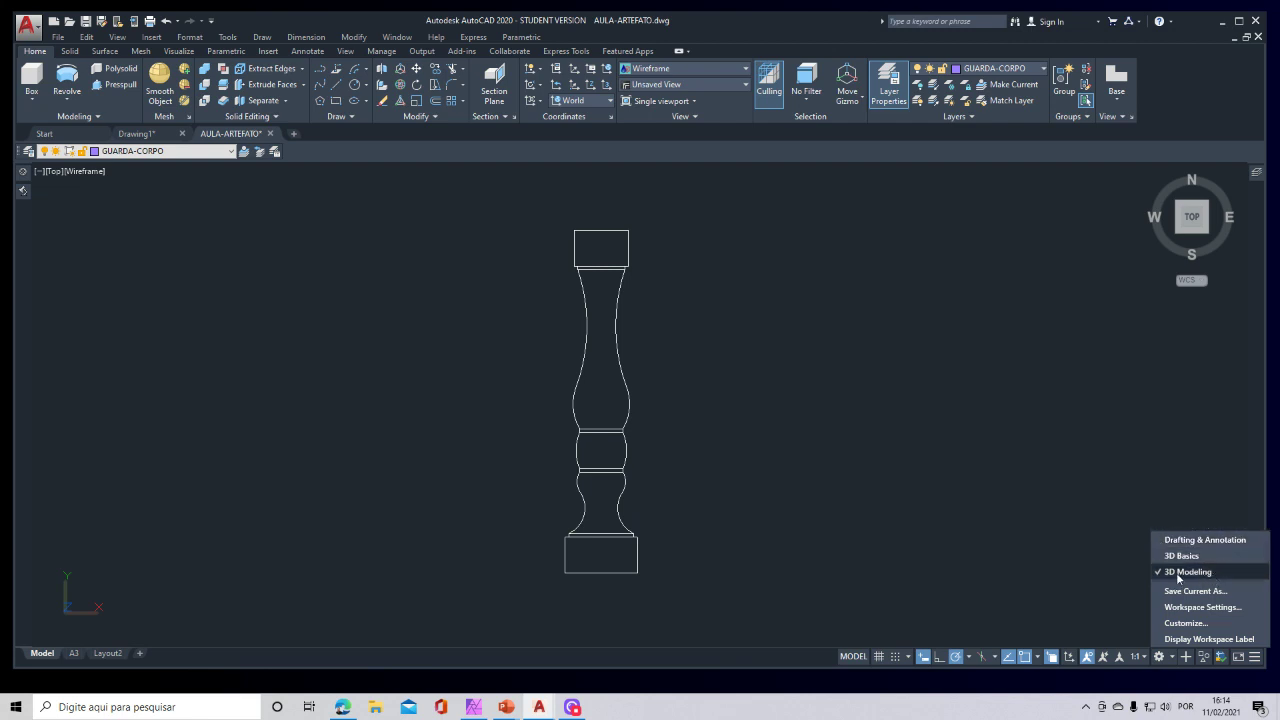
click(262, 244)
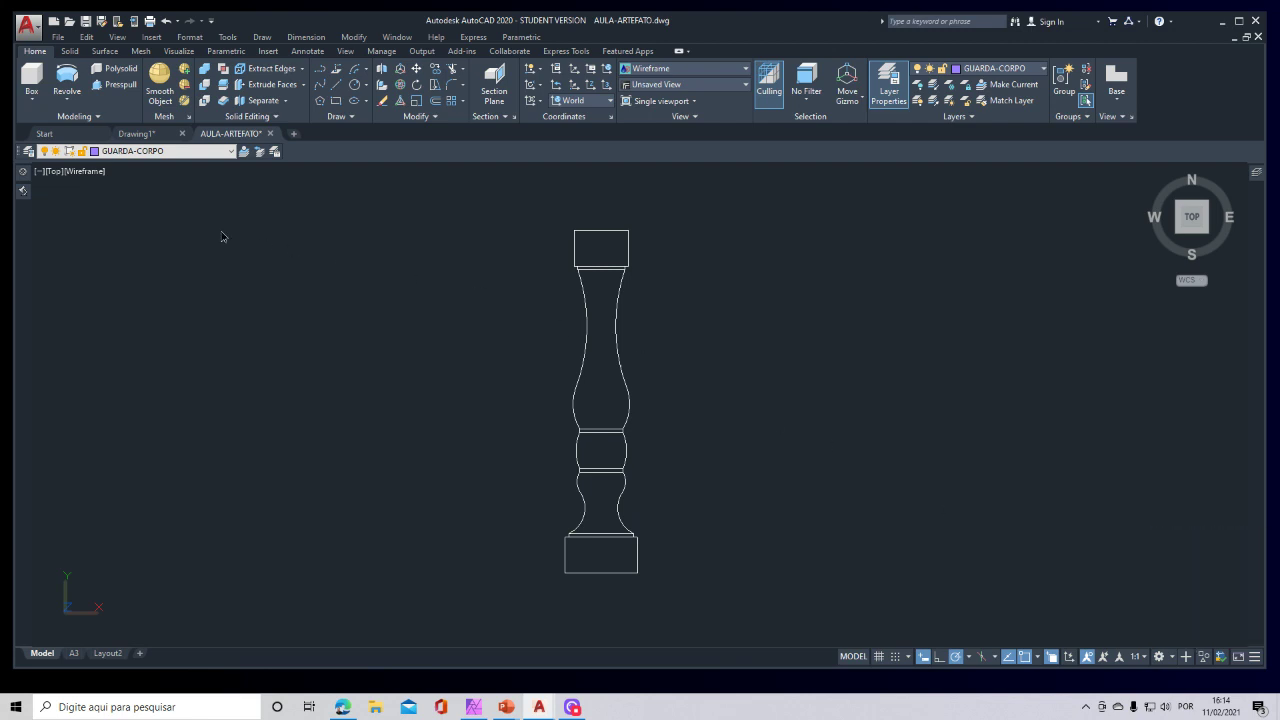
click(889, 100)
Examine the dimensions and radii of the baluster's front view on the A3 layout.
click(75, 655)
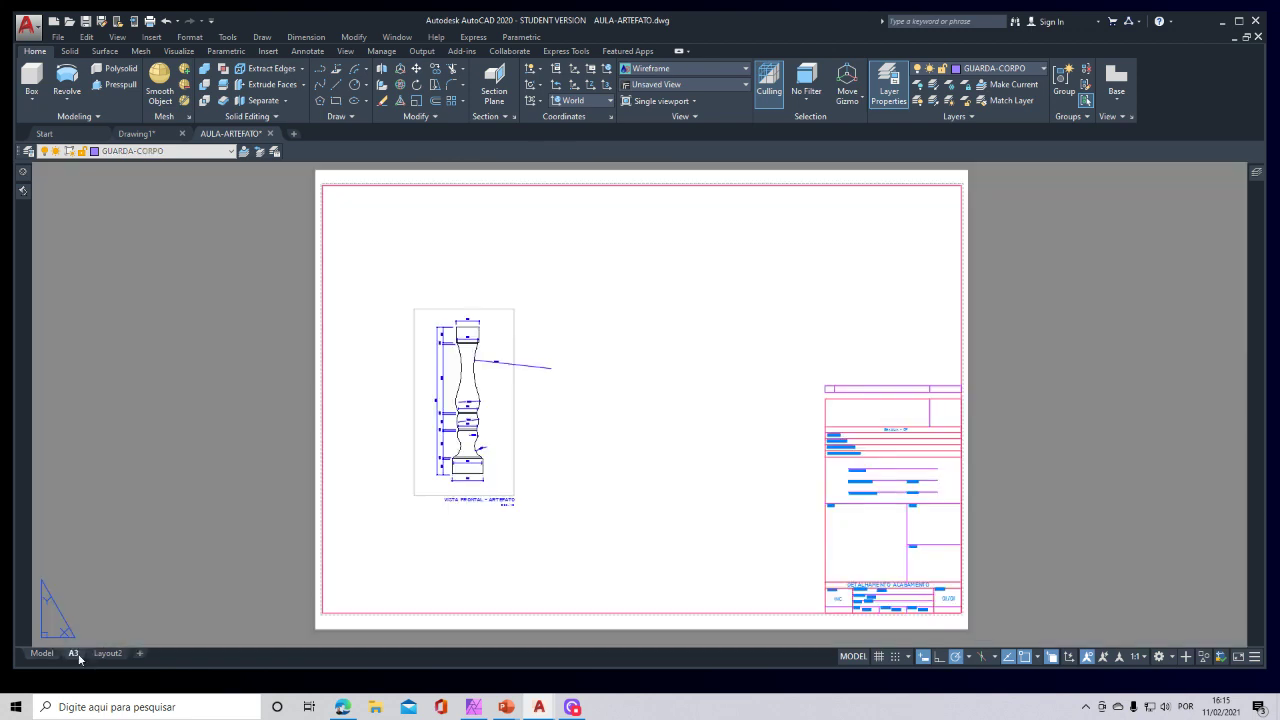
scroll(470, 400, up, 5)
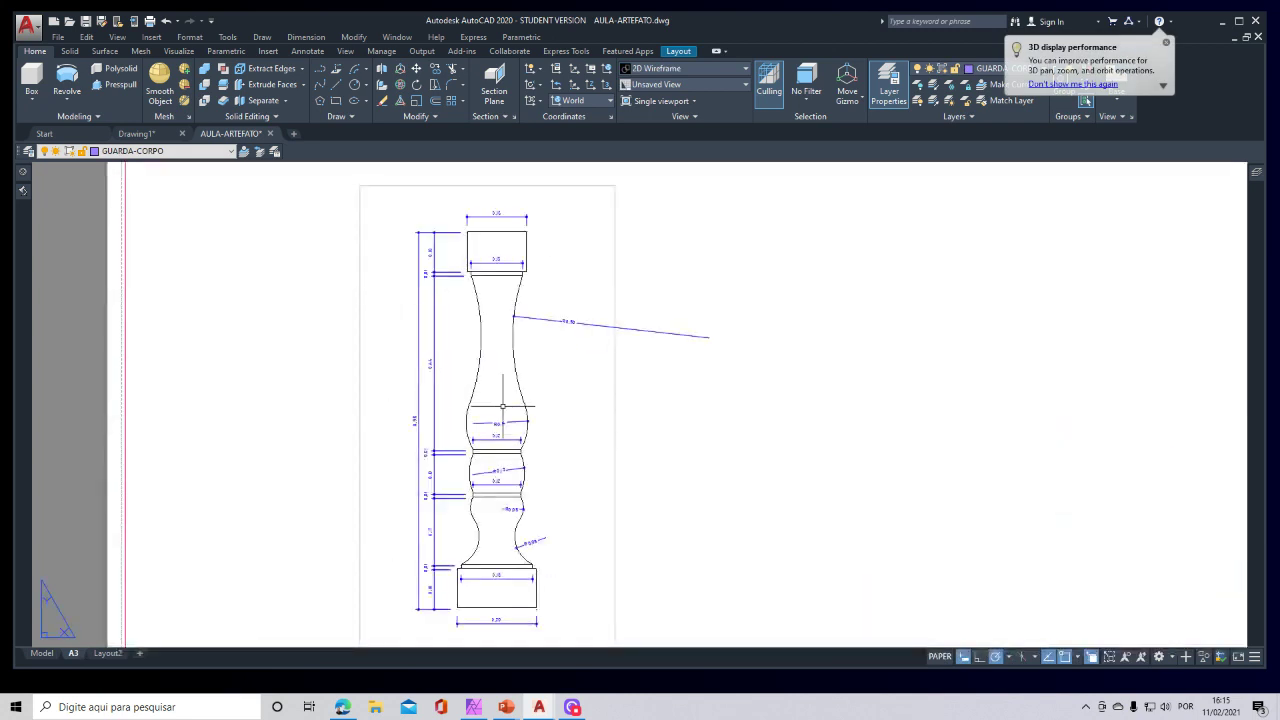
scroll(520, 400, down, 3)
scroll(639, 273, up, 6)
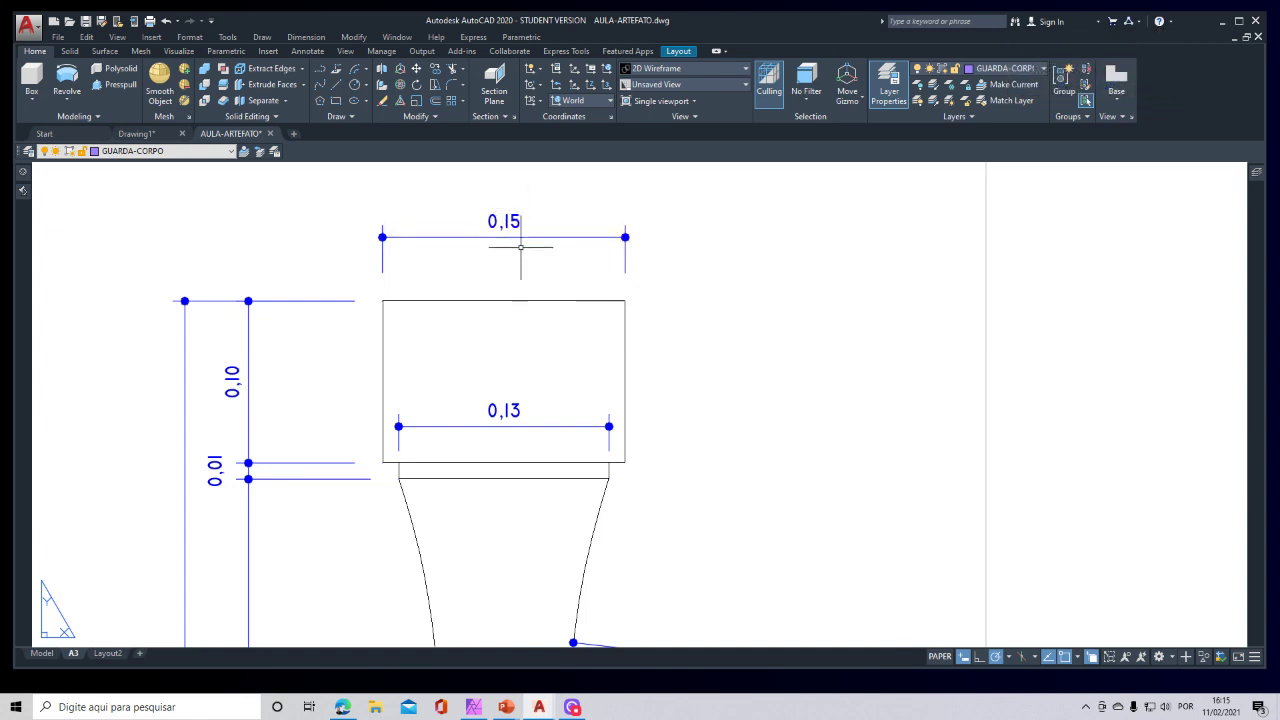
scroll(520, 246, down, 2)
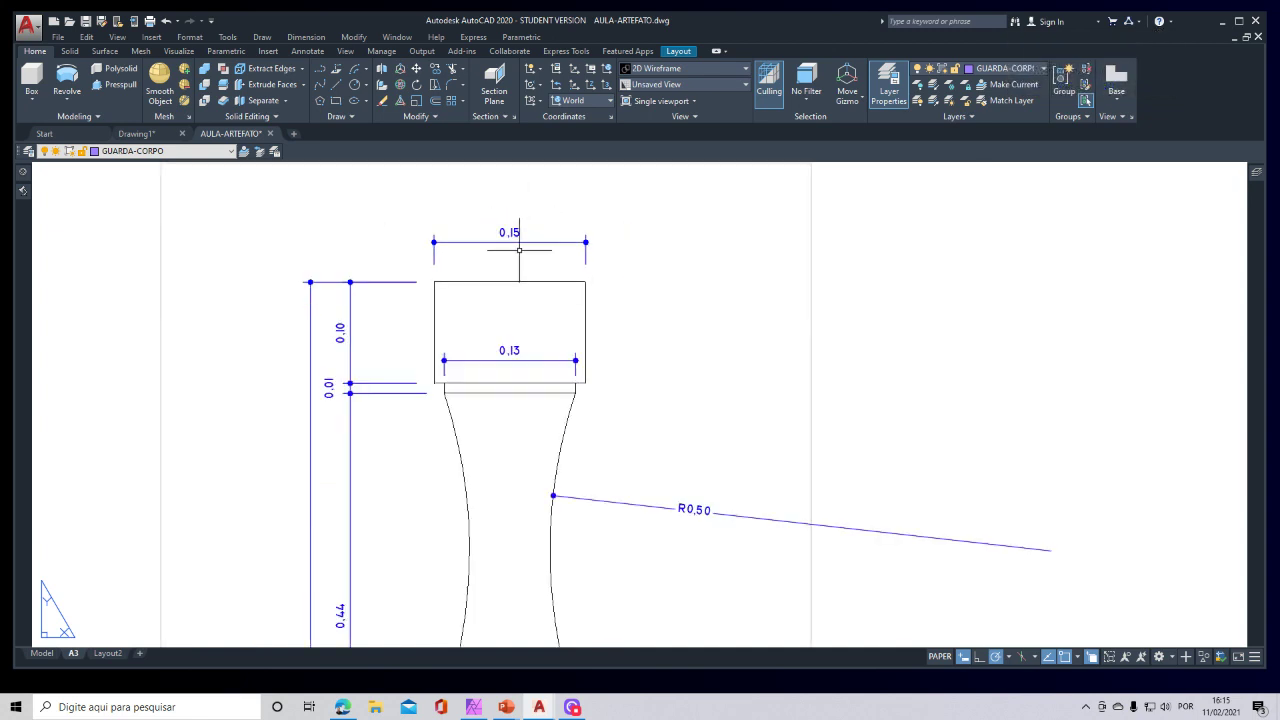
mouse_move(623, 320)
middle_down()
mouse_move(666, 283)
mouse_move(810, 317)
middle_up()
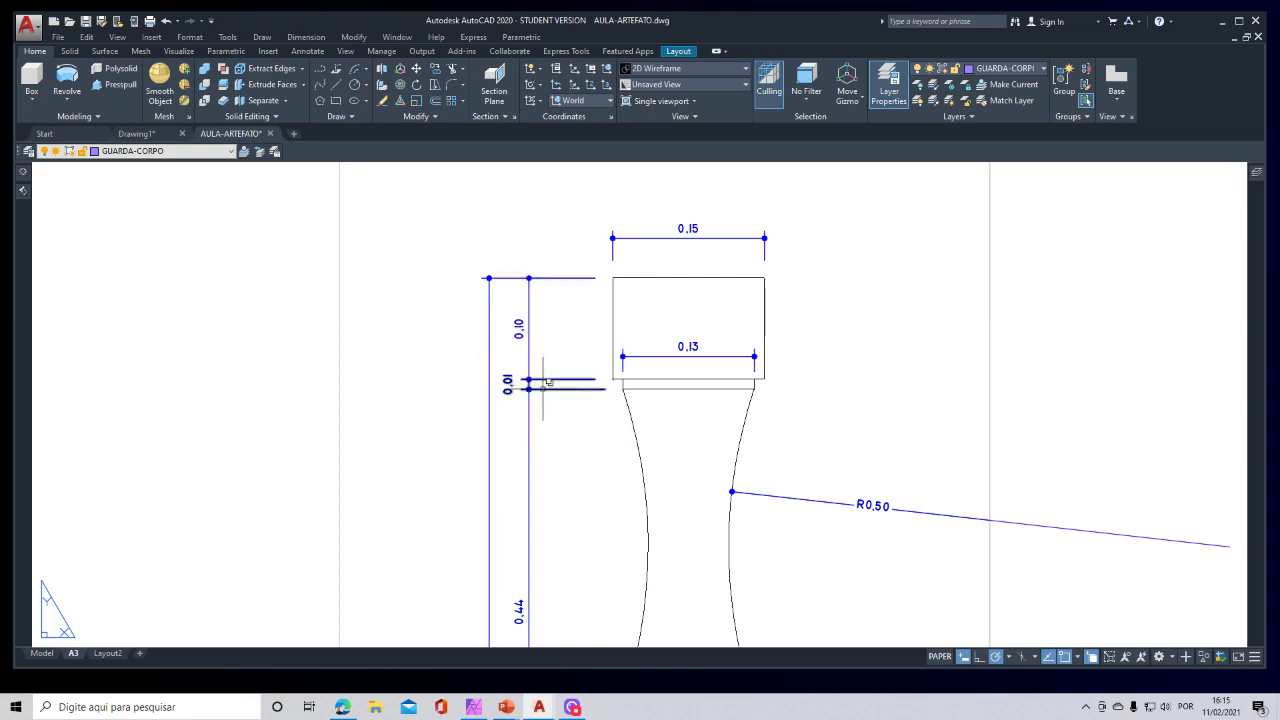
scroll(570, 488, down, 4)
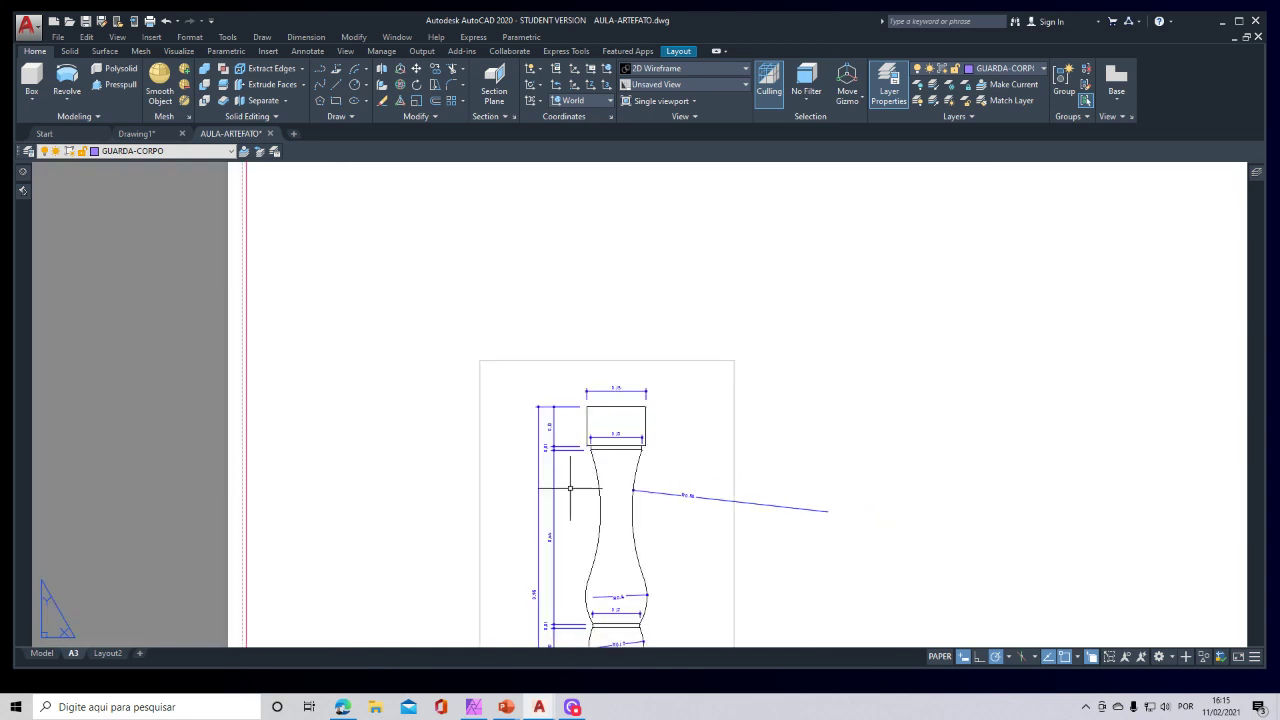
mouse_move(570, 488)
middle_down()
mouse_move(543, 357)
mouse_move(557, 309)
middle_up()
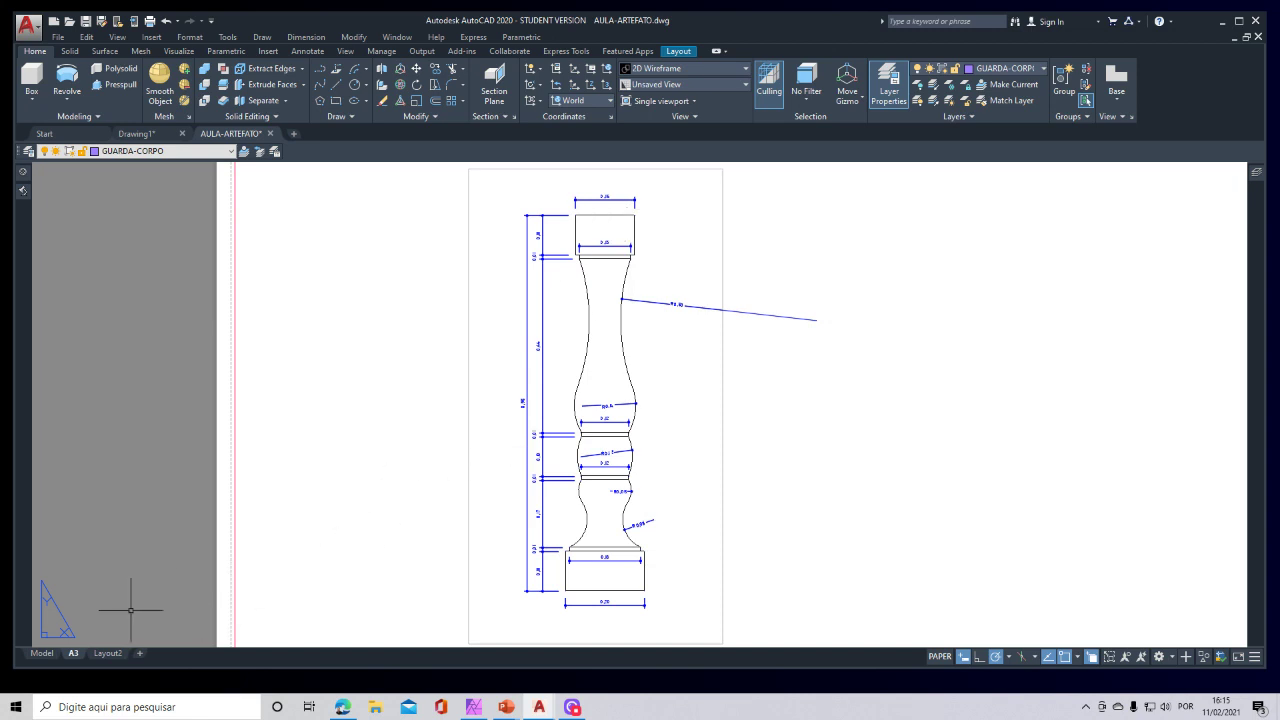
Return to model space and examine the circular plan with its guardrail arcs beside the baluster.
click(42, 653)
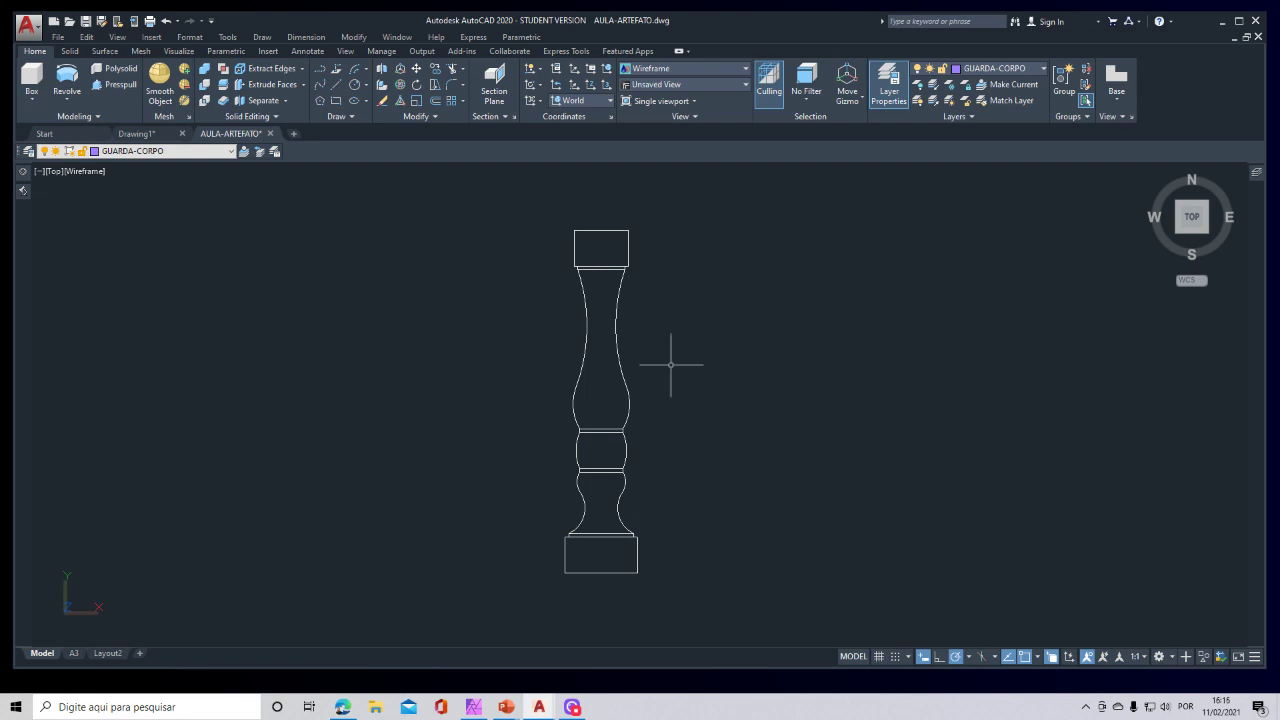
scroll(722, 358, down, 10)
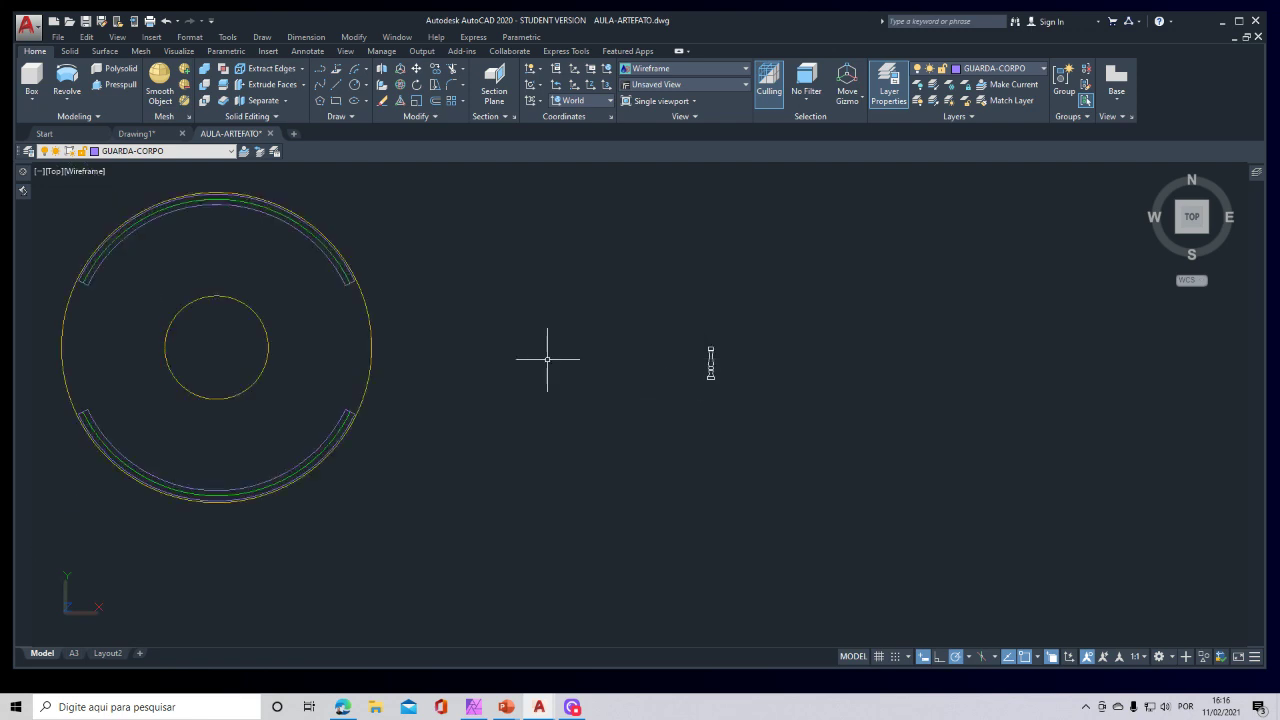
middle_drag(546, 357, 840, 370)
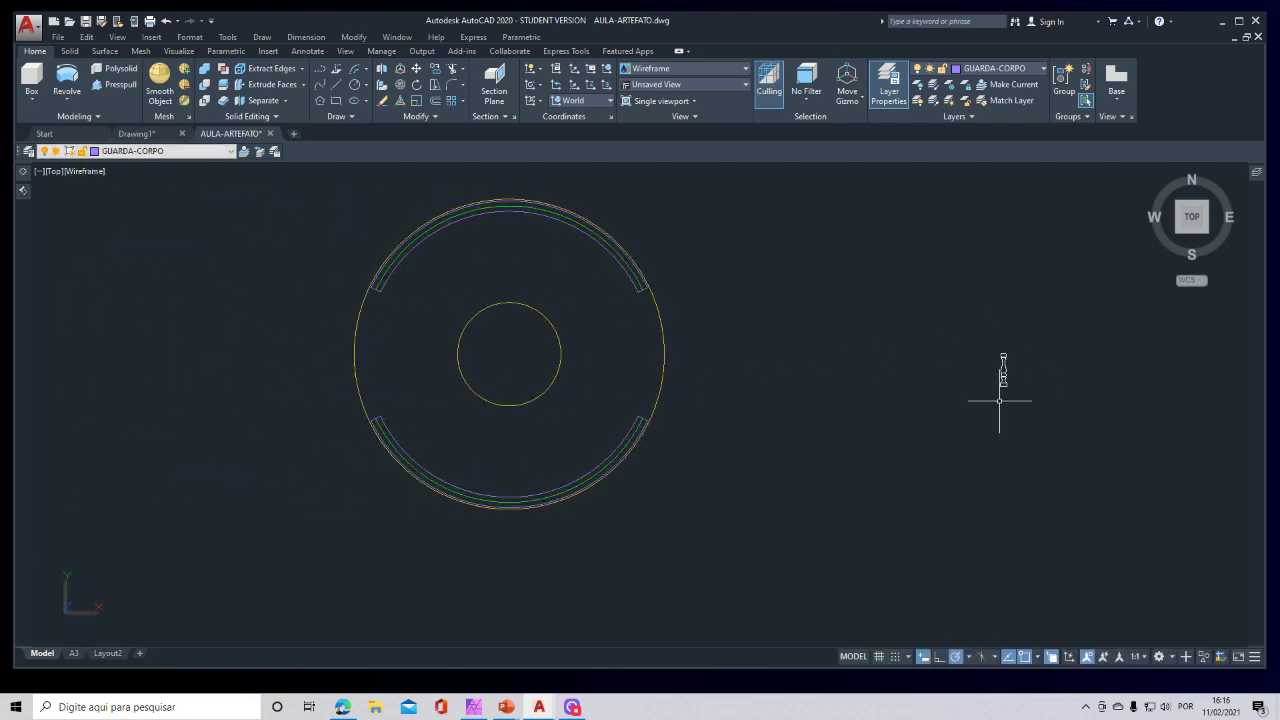
scroll(569, 336, up, 2)
mouse_move(569, 336)
middle_down()
mouse_move(614, 400)
mouse_move(679, 399)
middle_up()
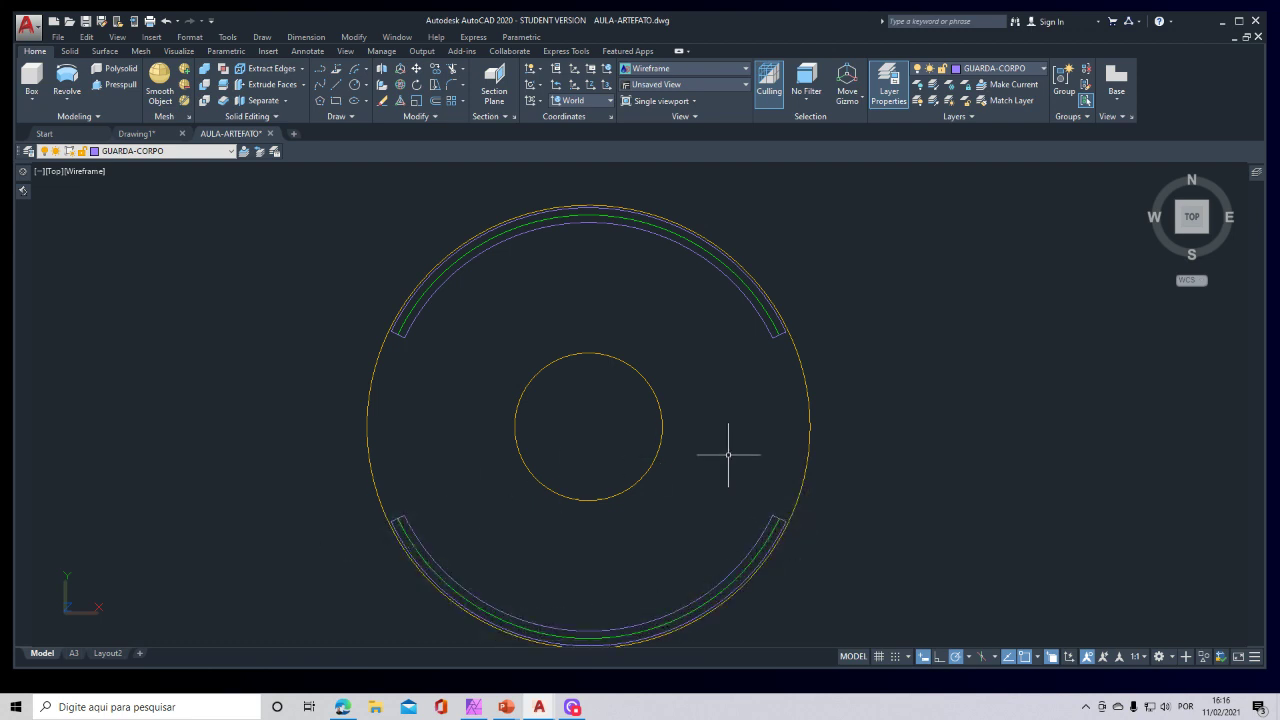
middle_drag(729, 451, 517, 440)
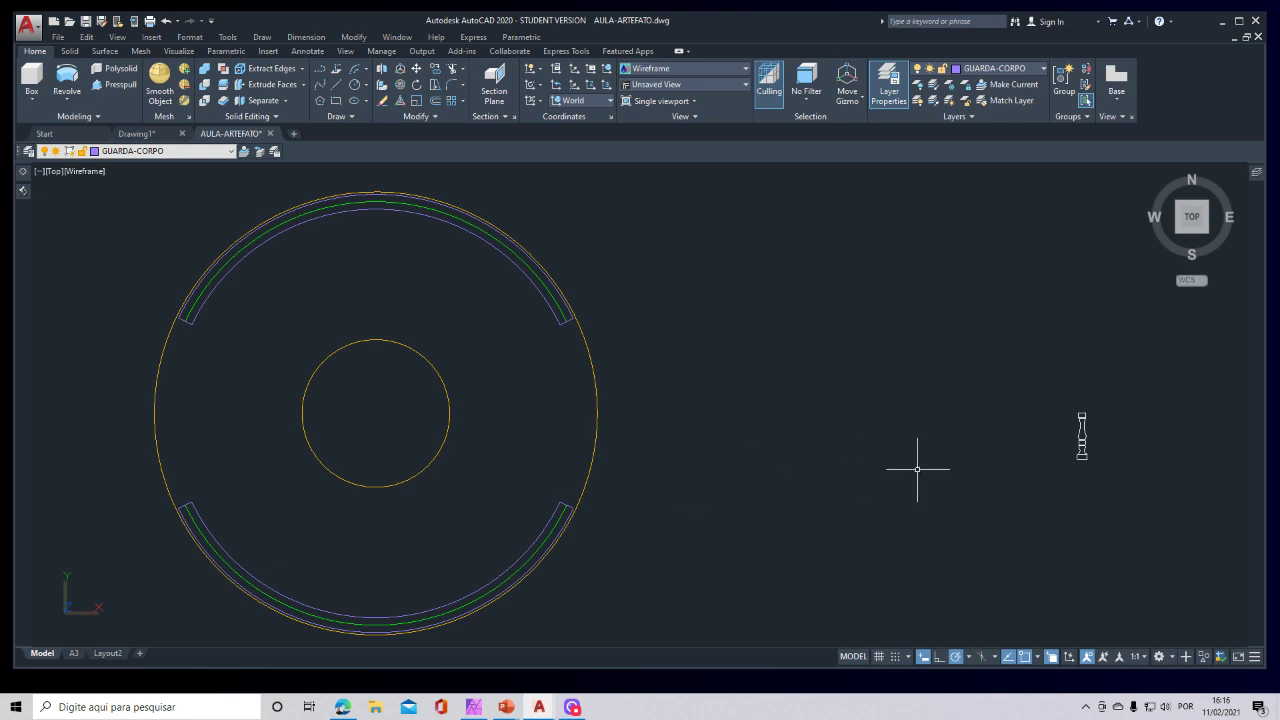
Copy the whole baluster elevation horizontally about 1.3 units to the right of the original.
middle_drag(957, 466, 479, 456)
scroll(737, 437, up, 5)
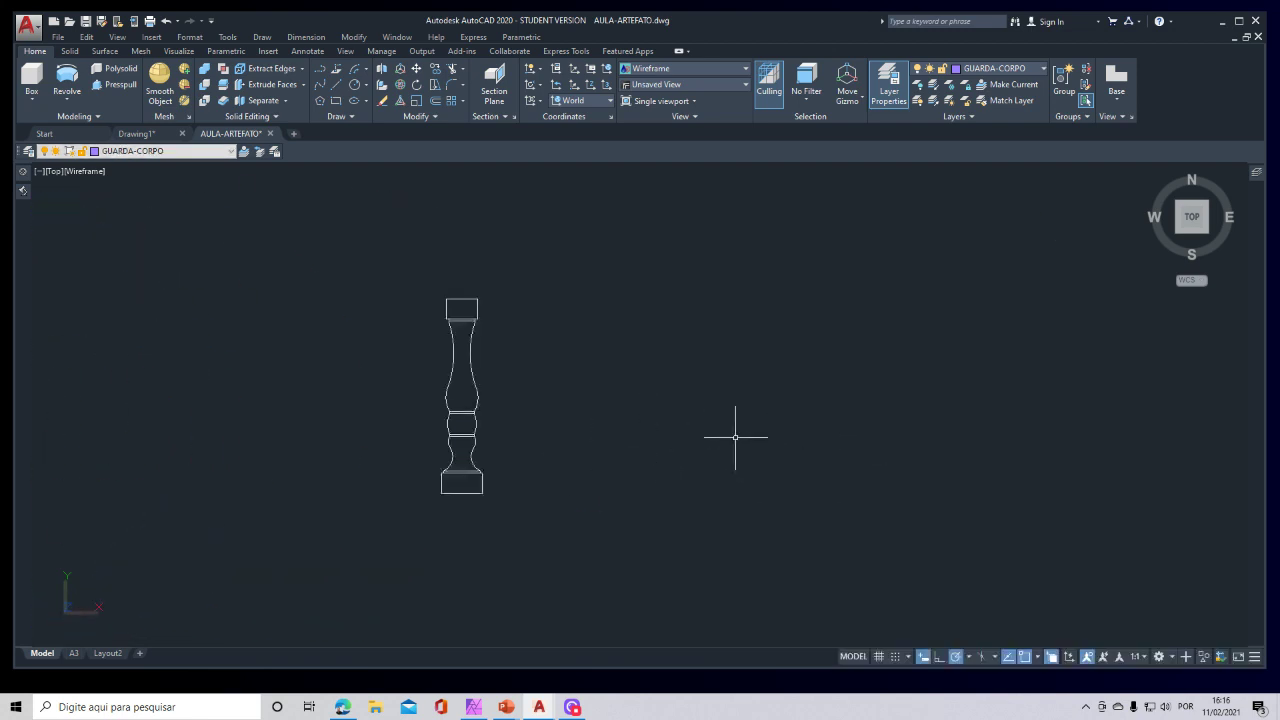
middle_drag(577, 374, 435, 406)
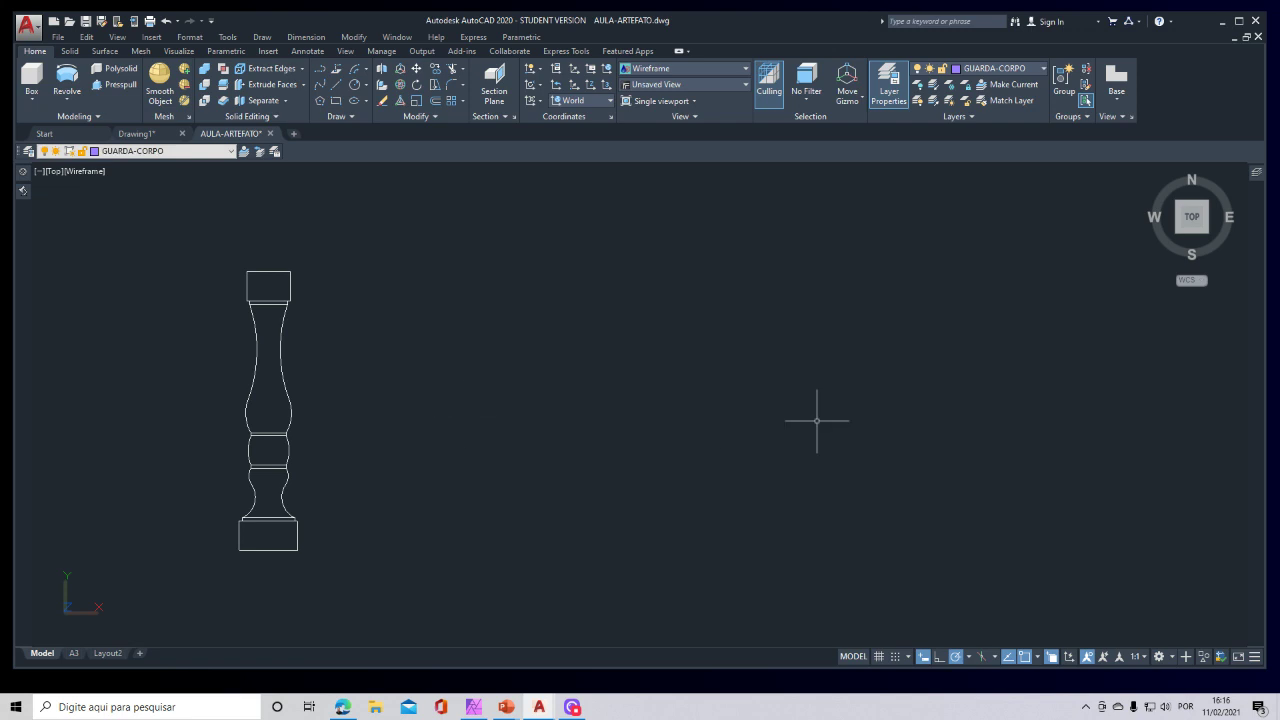
text(co)
key(space)
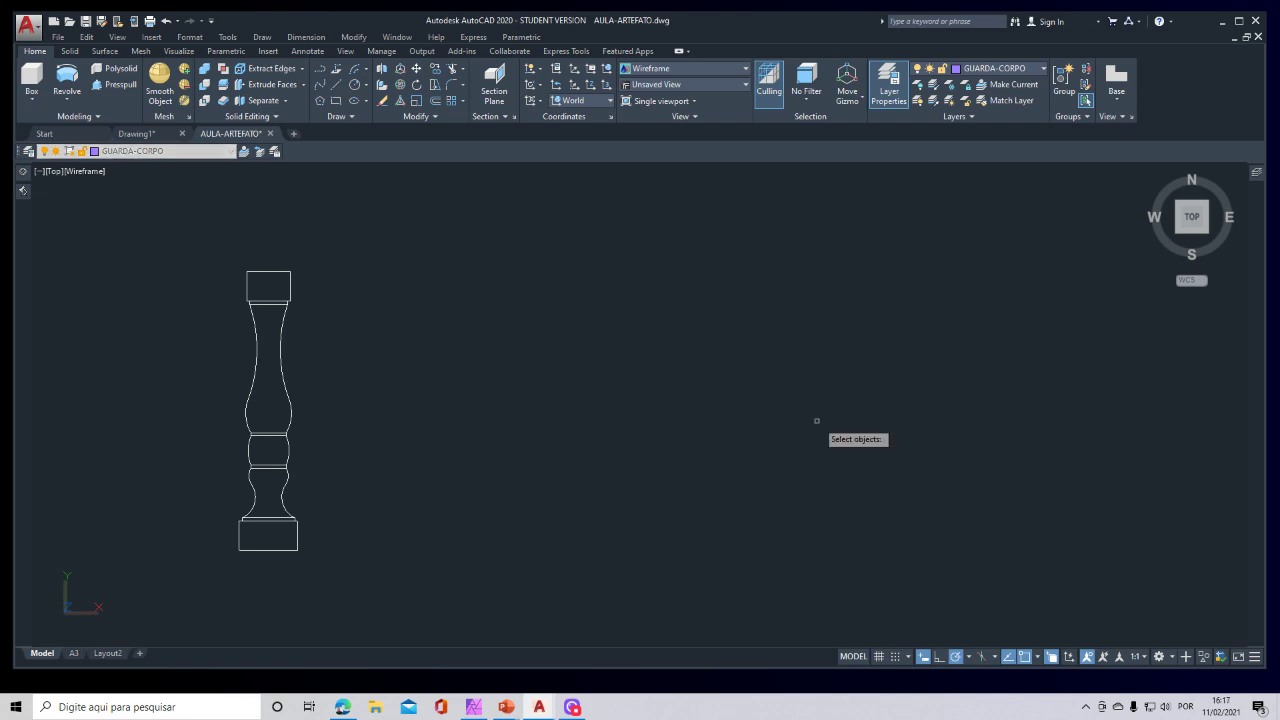
click(214, 238)
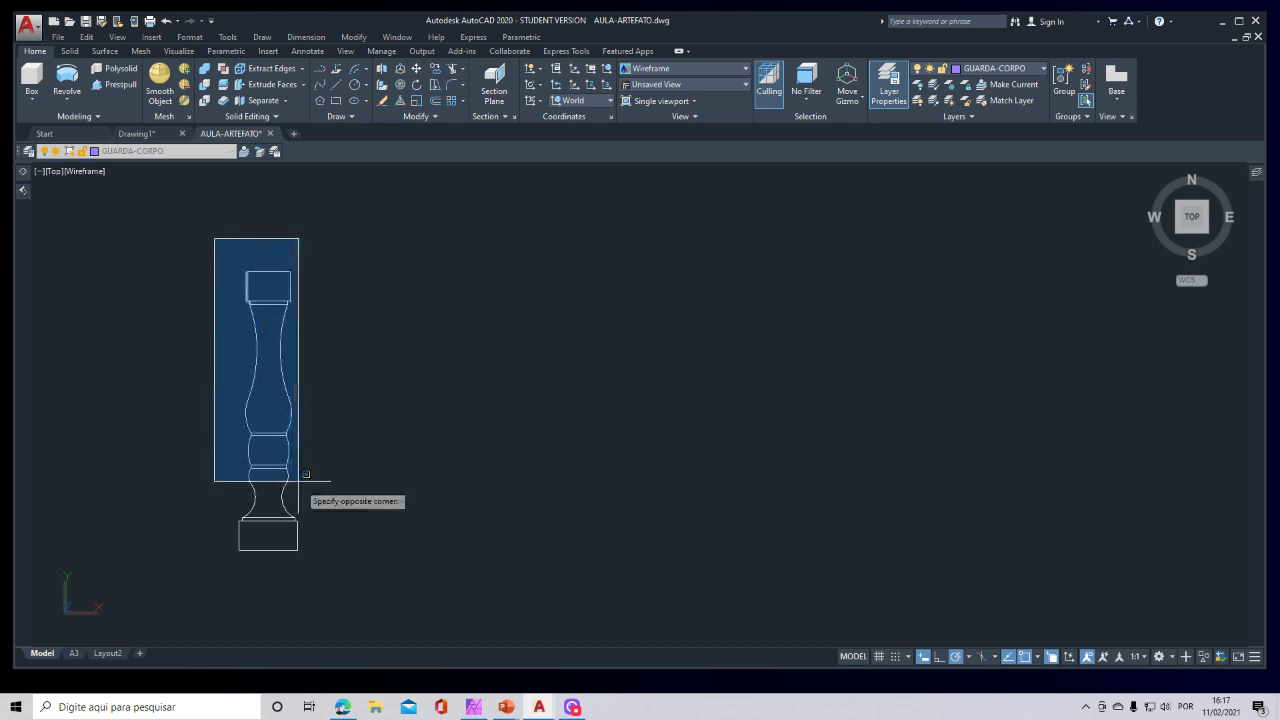
click(325, 557)
key(space)
click(268, 418)
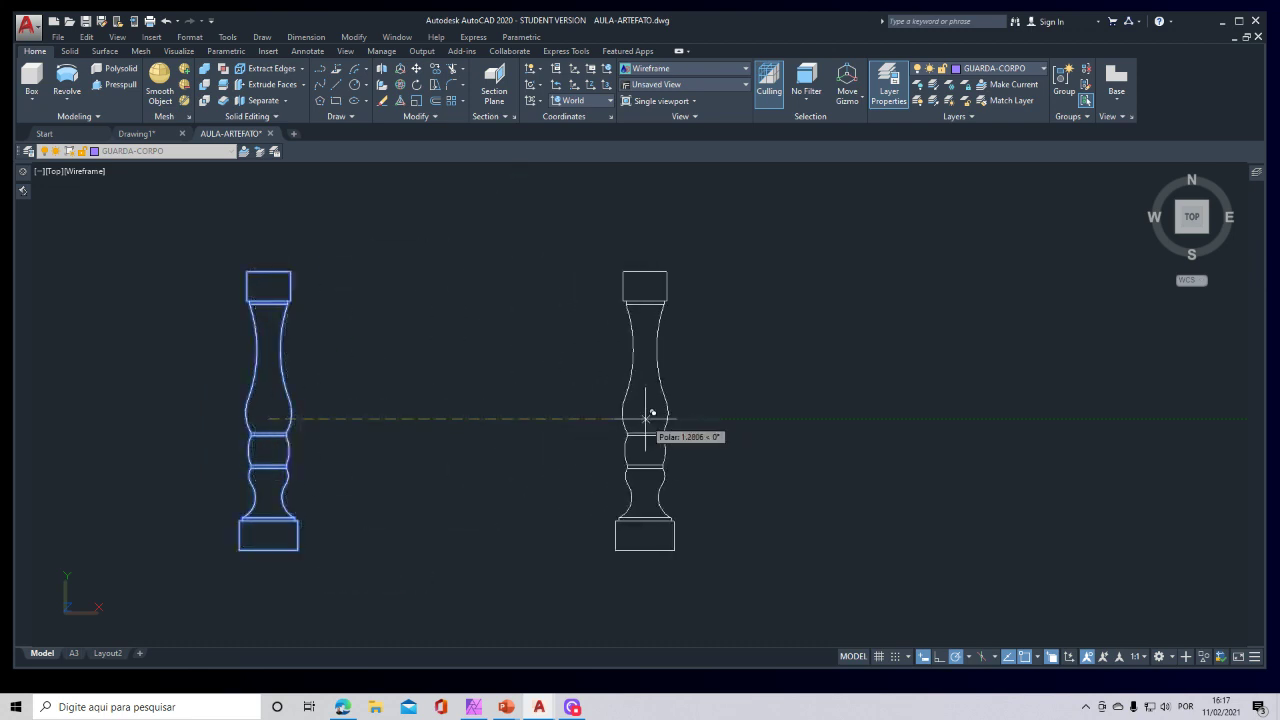
click(662, 418)
key(Escape)
Draw a vertical centre line through the copied baluster from the midpoint of its top edge to the midpoint of its bottom edge.
scroll(660, 352, up, 3)
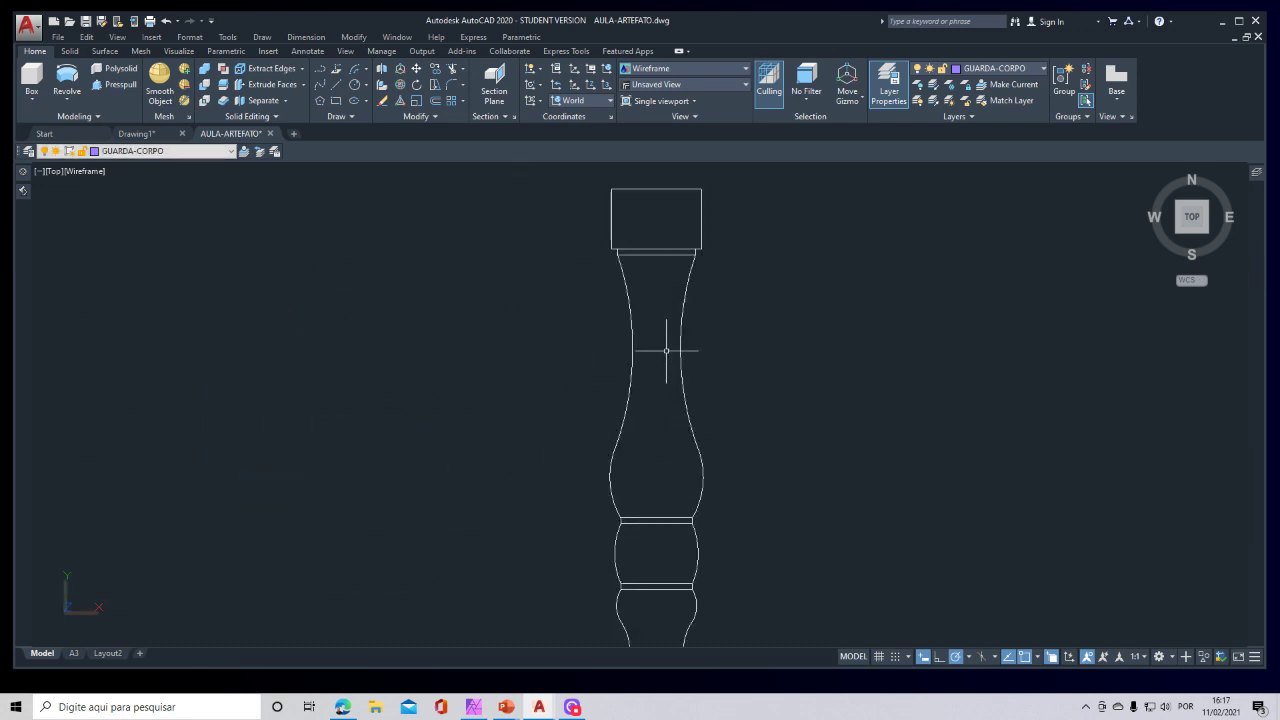
scroll(666, 350, down, 3)
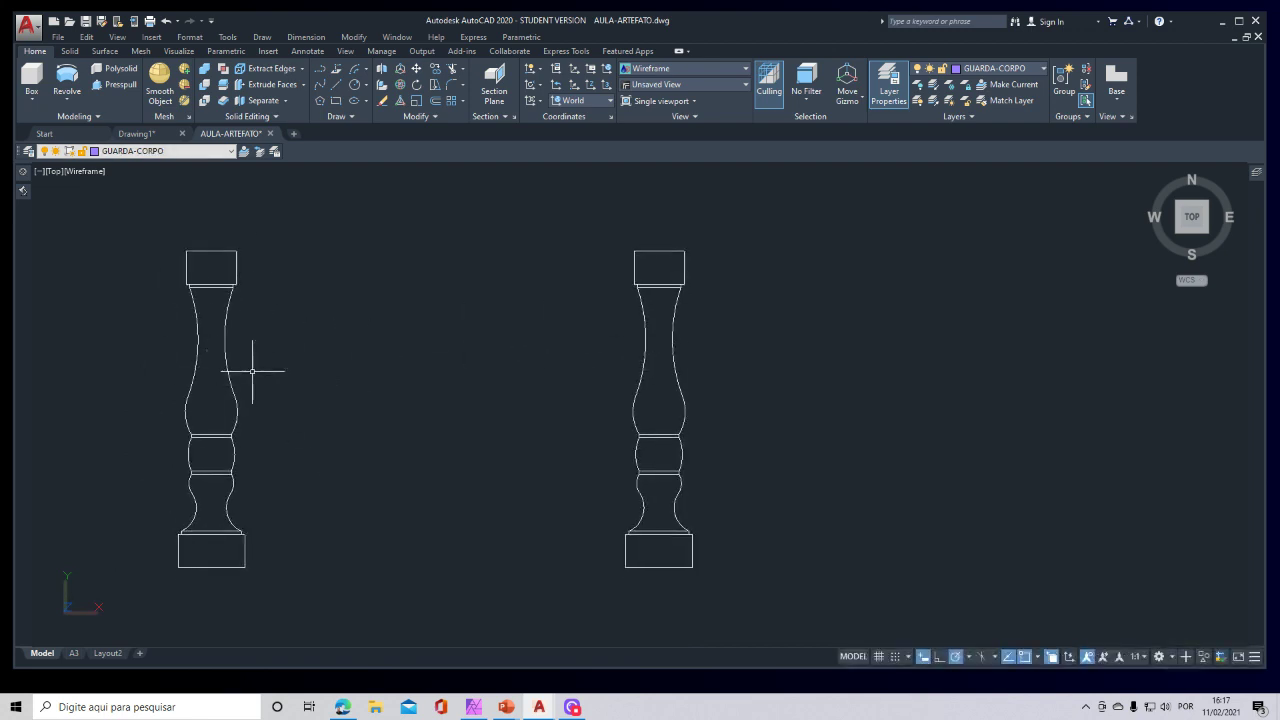
key(Return)
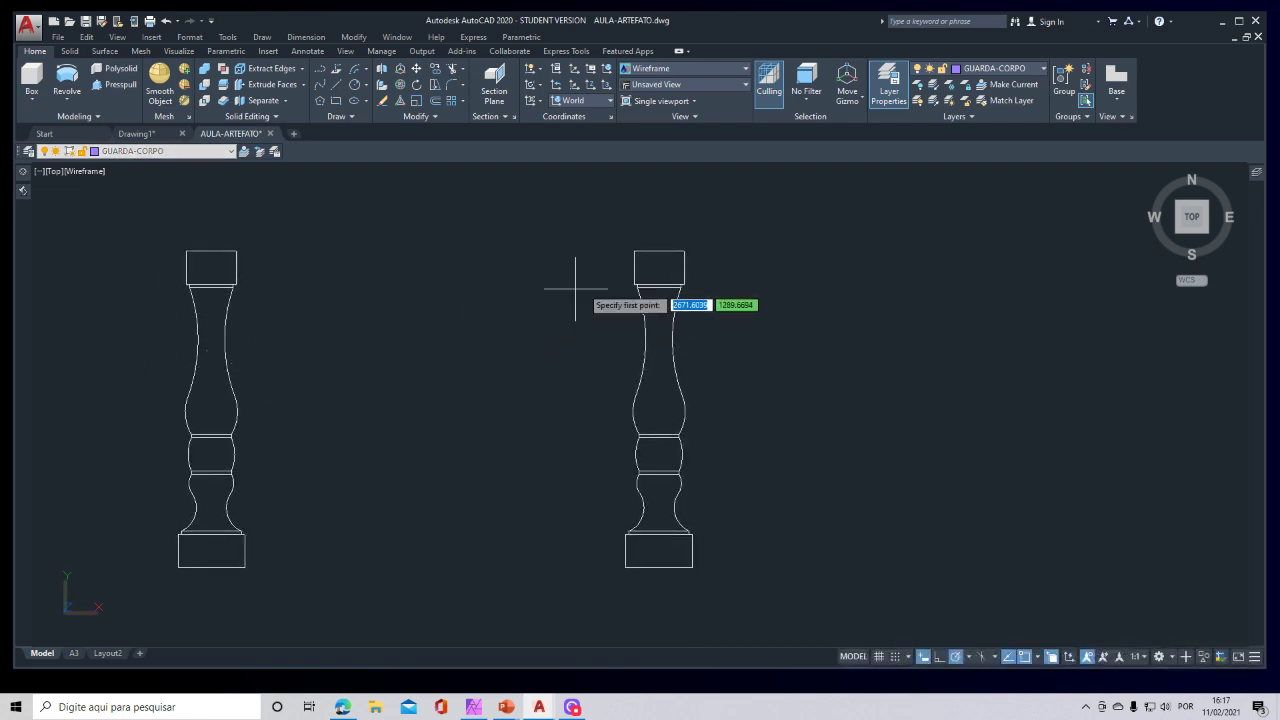
click(659, 251)
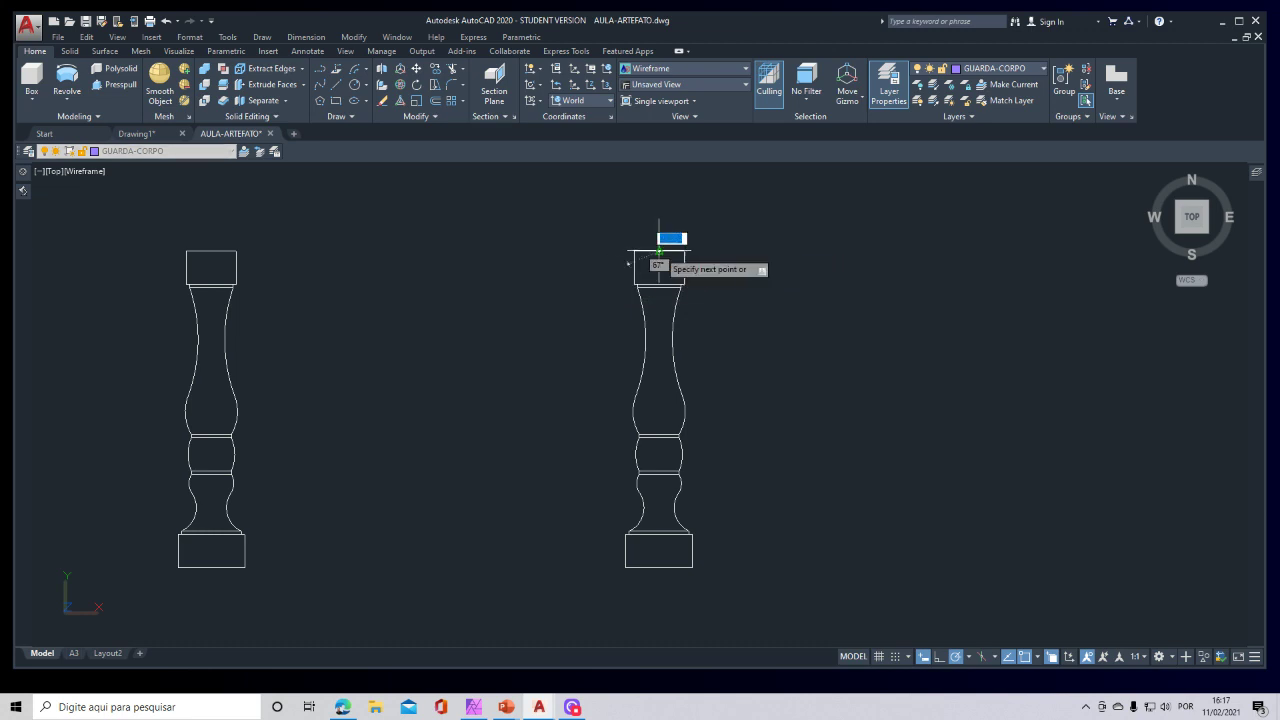
click(659, 568)
key(Return)
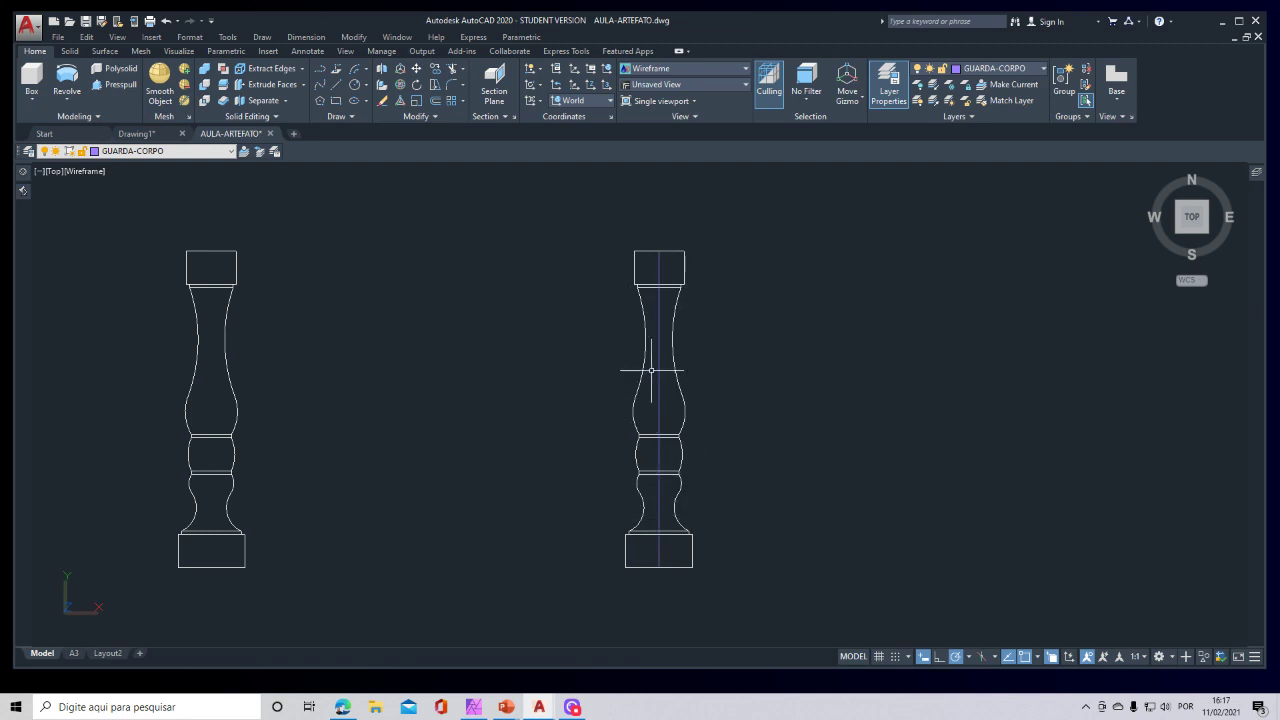
Trim the copied baluster's horizontal lines on the right side, using the centre line as the cutting edge.
text(tr)
key(Return)
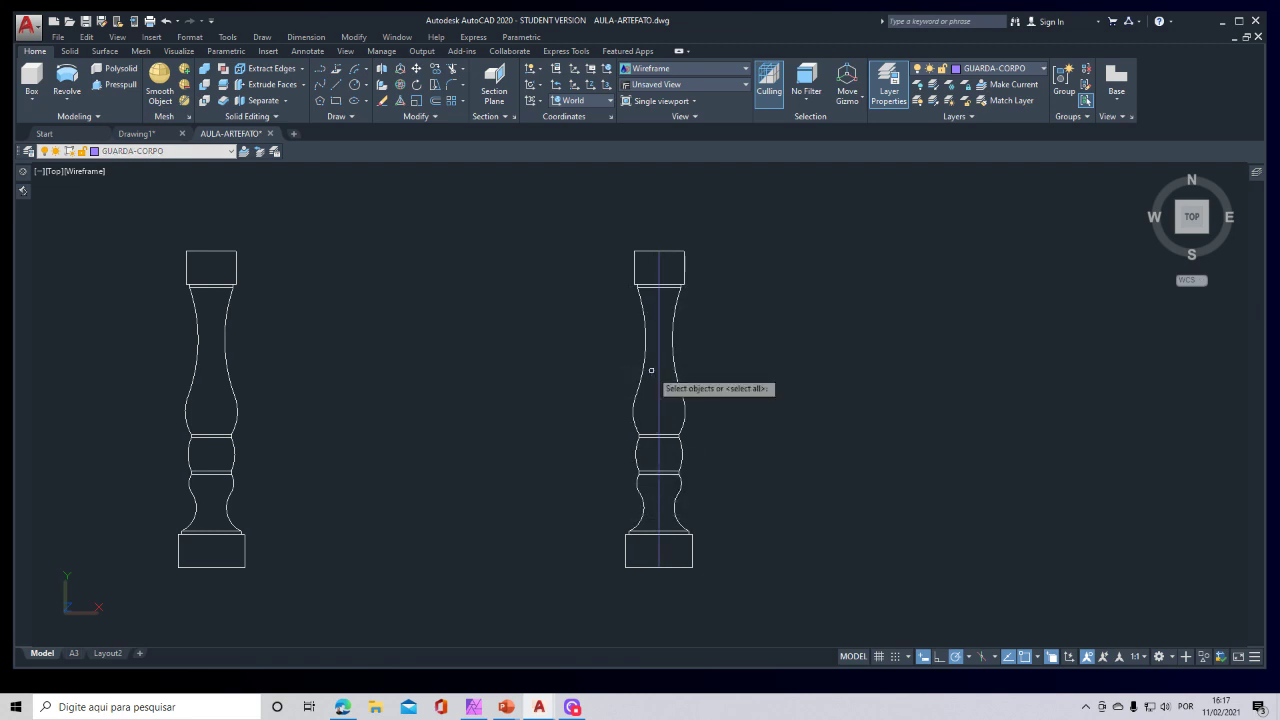
click(659, 362)
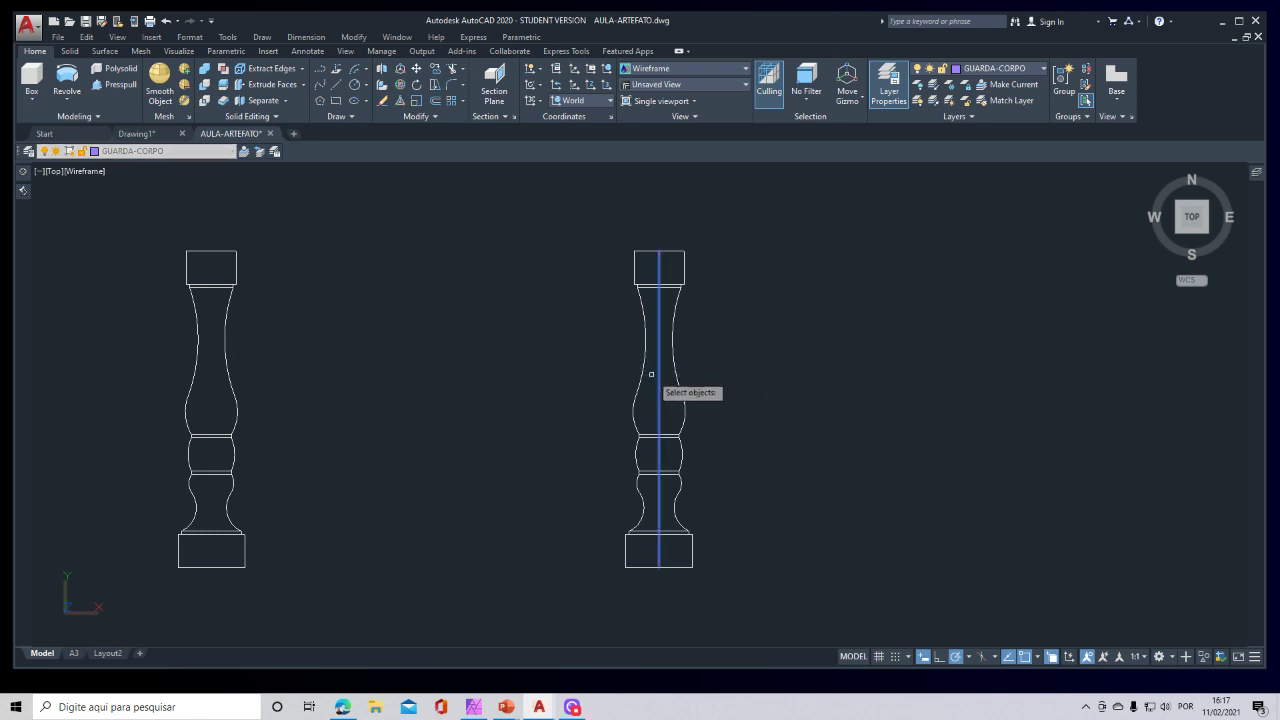
key(Return)
mouse_move(671, 242)
mouse_down()
mouse_move(680, 474)
mouse_move(668, 590)
mouse_up()
key(Escape)
Delete the remaining outline pieces to the right of the copied baluster's centre line.
click(694, 222)
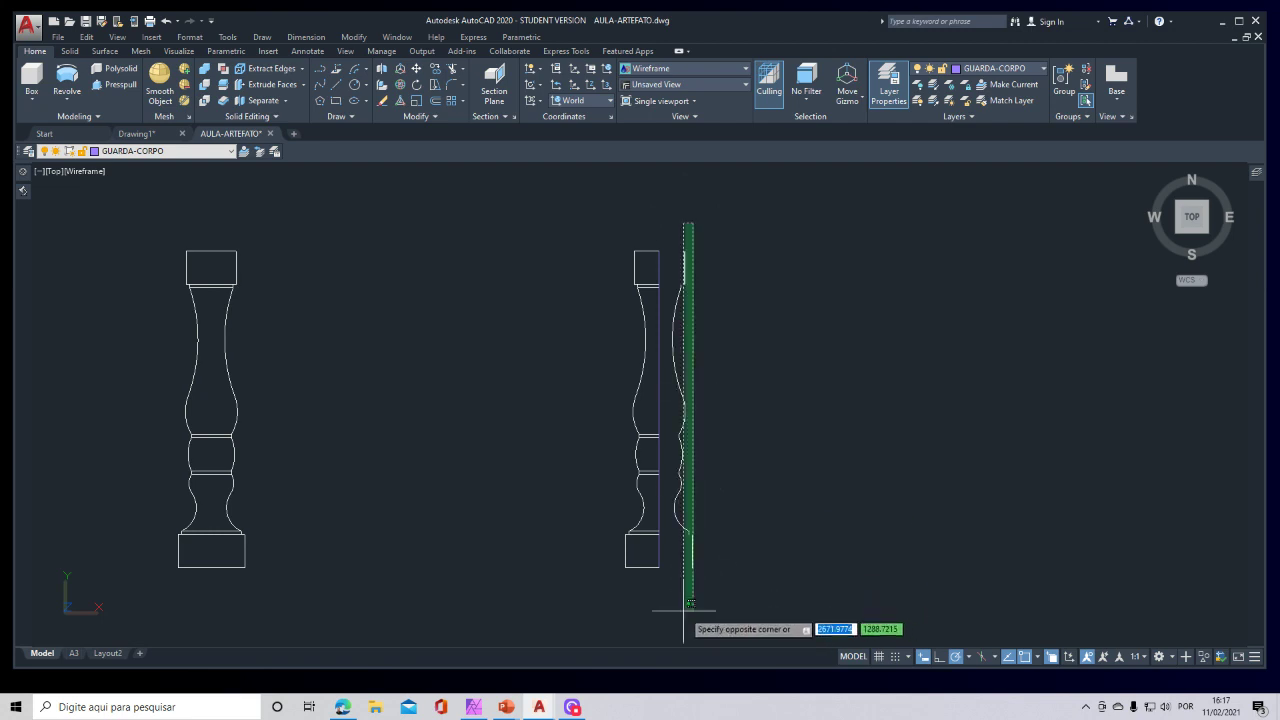
click(668, 612)
key(Delete)
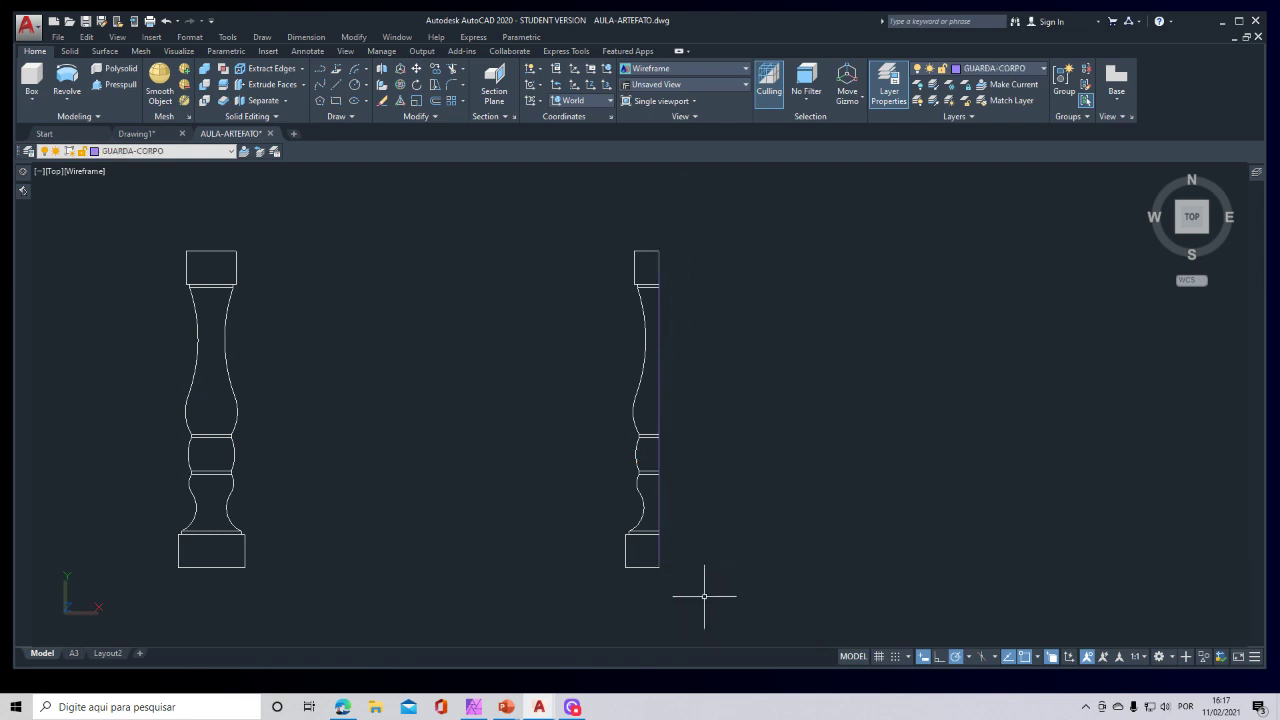
Match the centre line's properties to those of the baluster's curved profile.
text(ma)
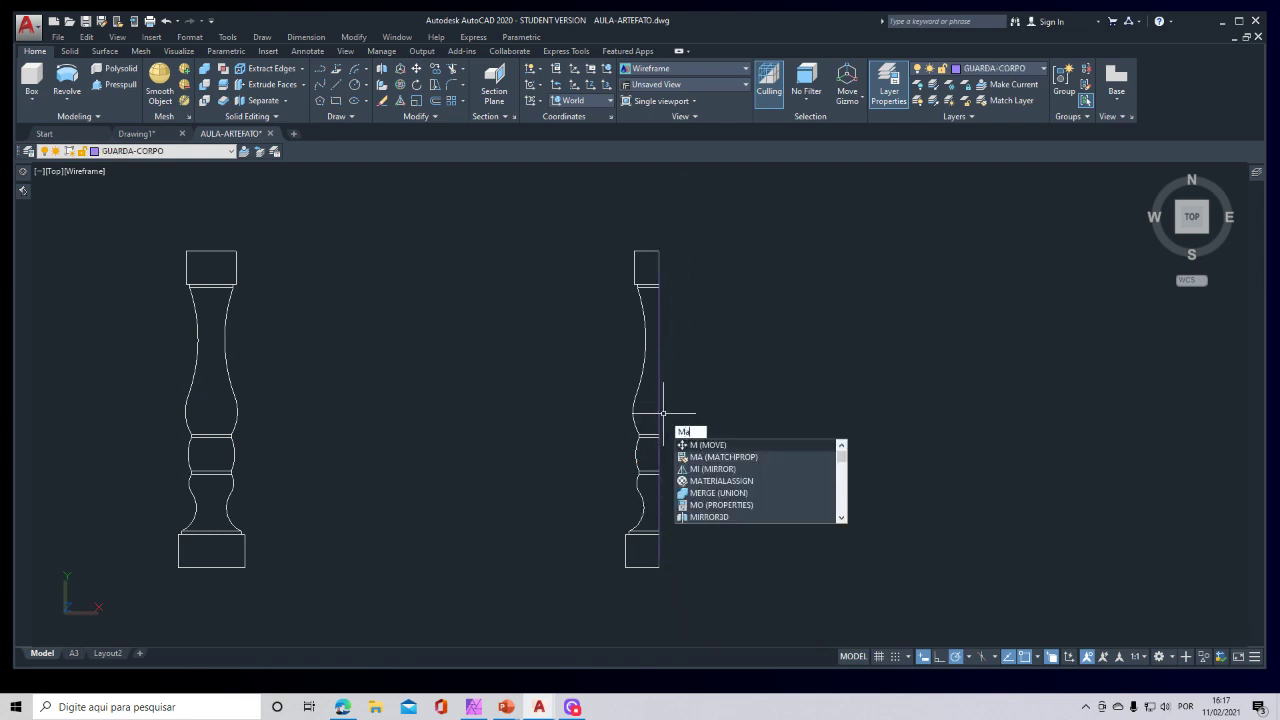
key(Return)
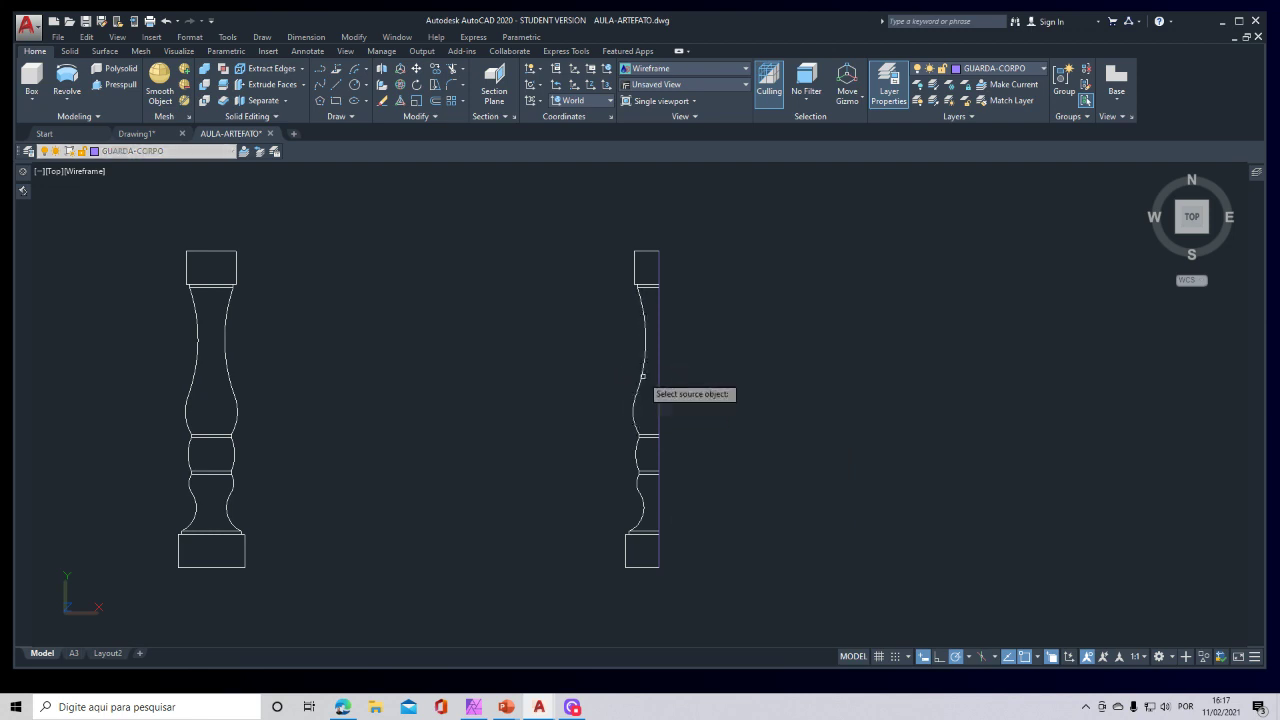
click(642, 374)
click(671, 359)
click(656, 398)
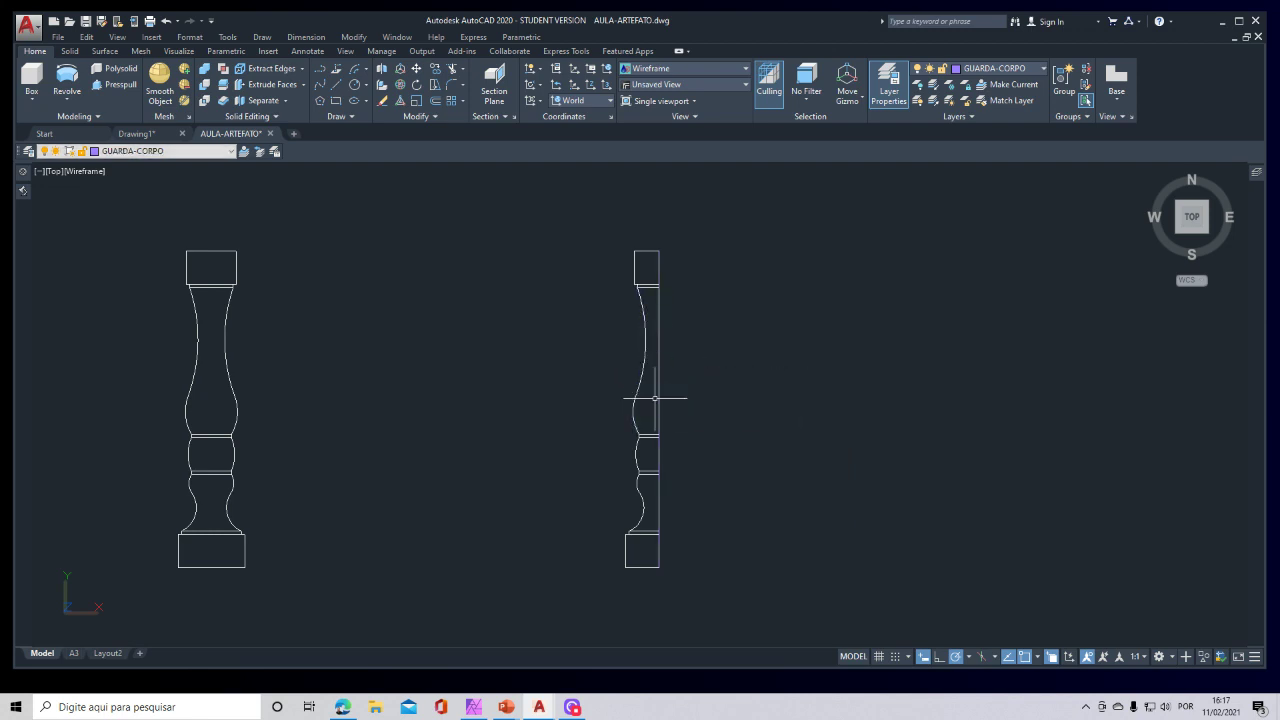
Trim the horizontal lines inside the half profile at the underside of the top block and at the collar above the base.
scroll(648, 410, up, 5)
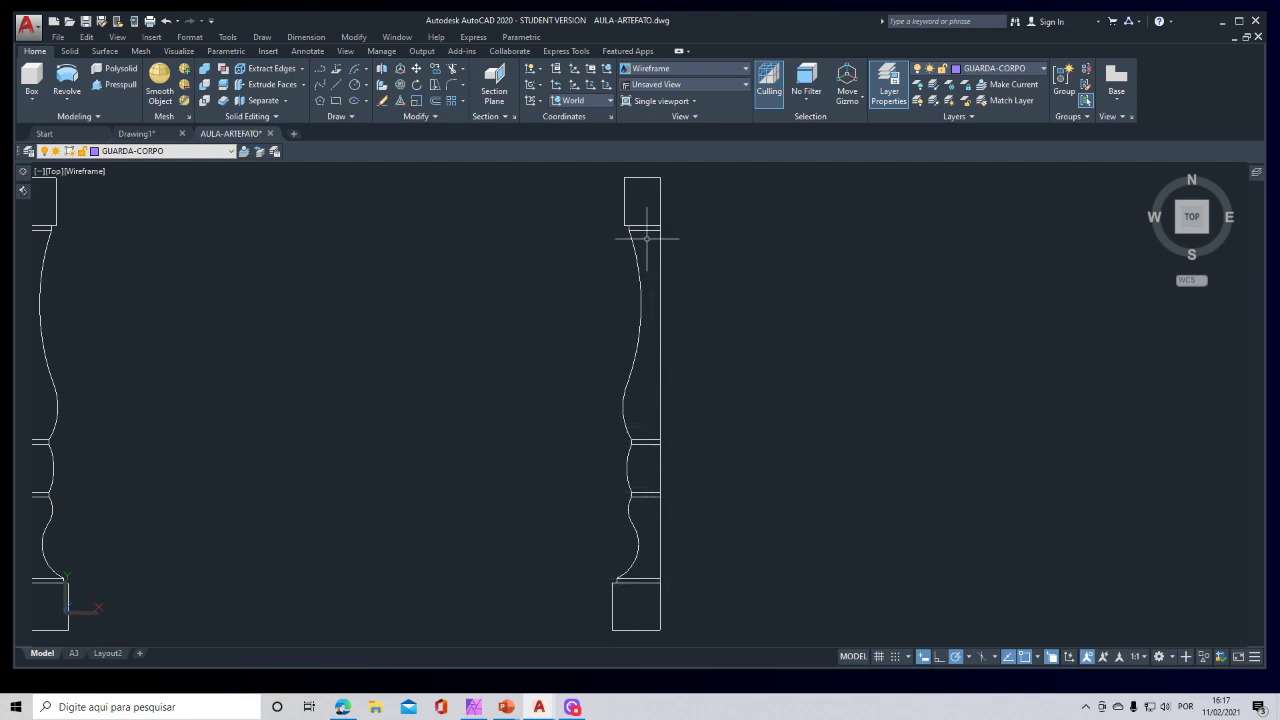
text(tr)
key(Return)
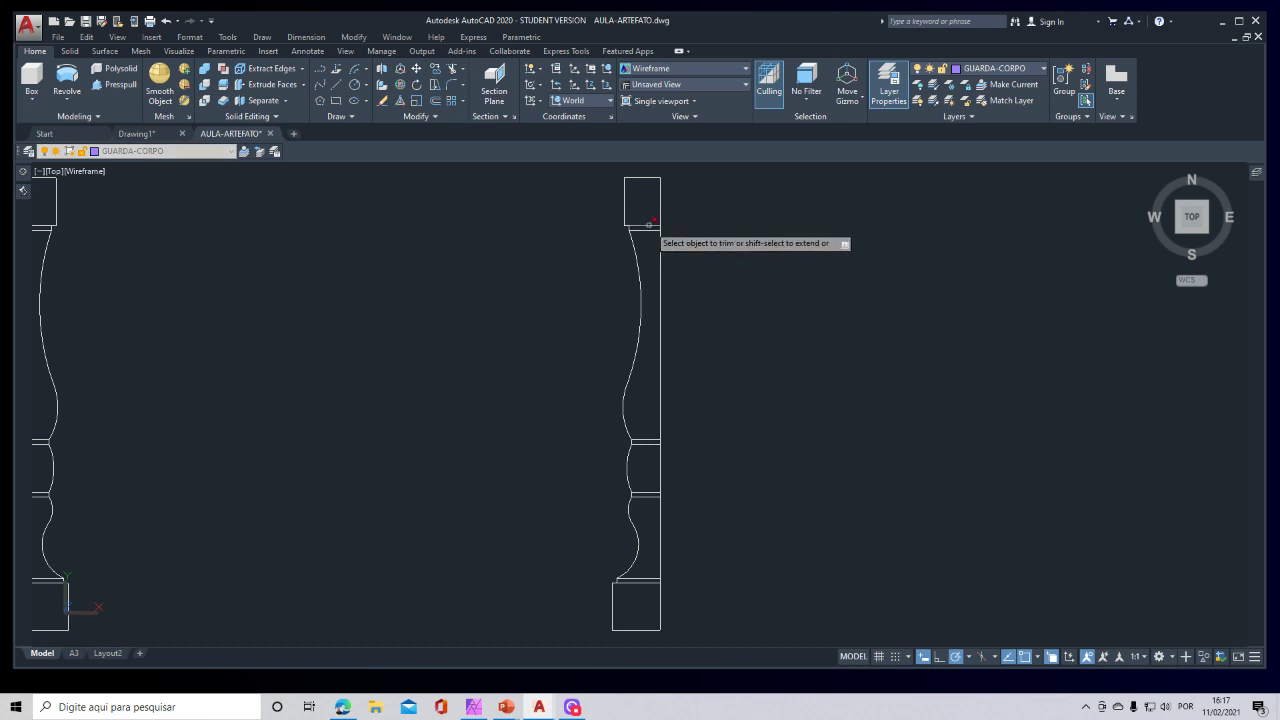
click(648, 224)
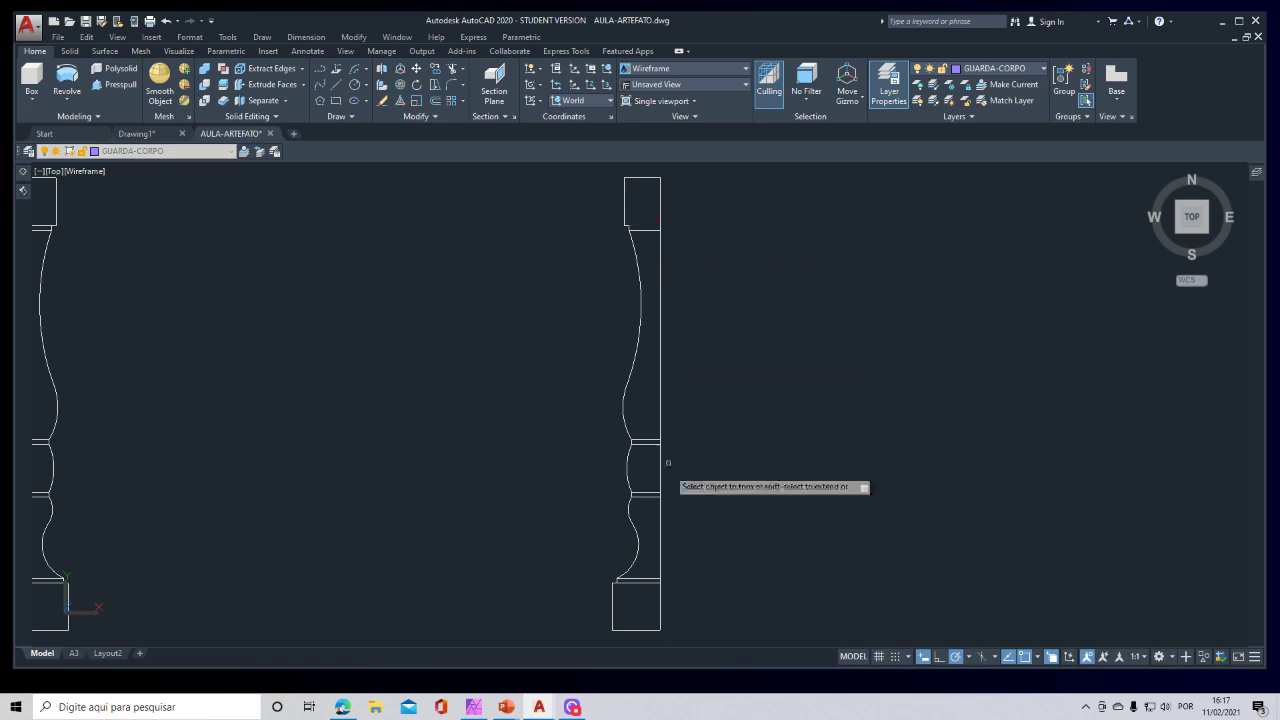
click(641, 579)
key(Escape)
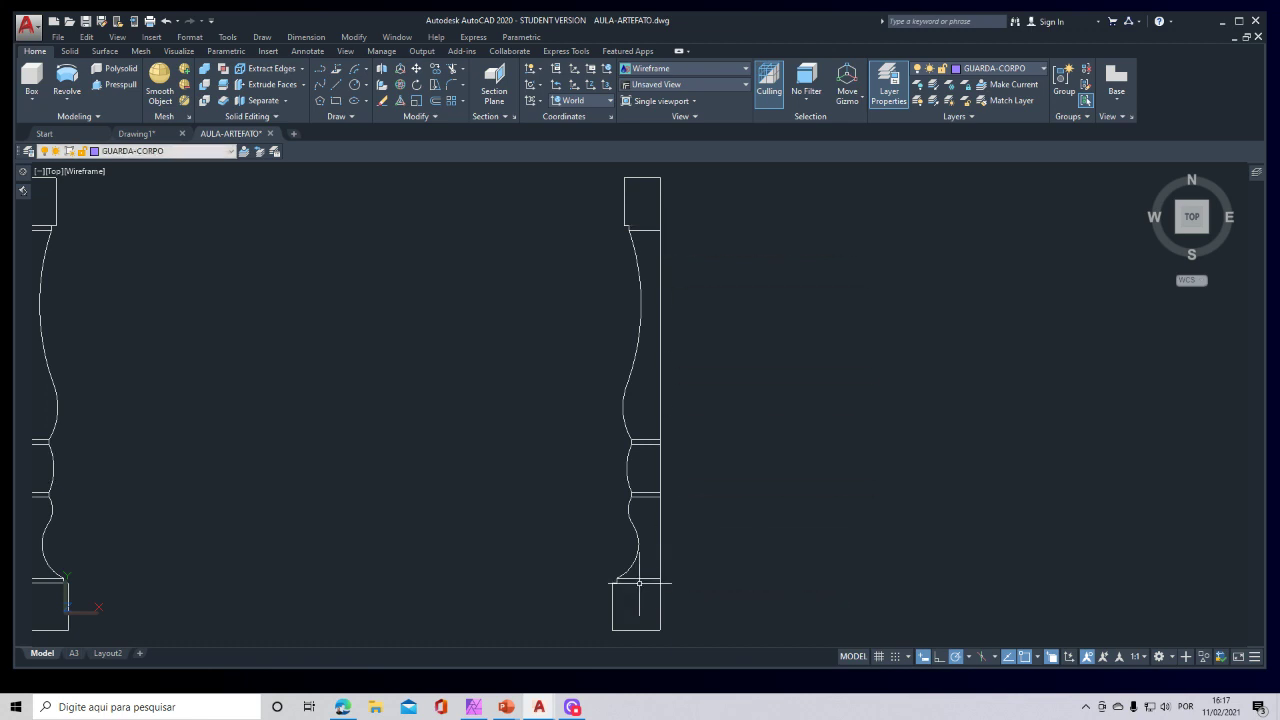
Delete the remaining horizontal lines inside the copied baluster's half profile, leaving only the outer contour and the centre line.
click(657, 220)
click(650, 606)
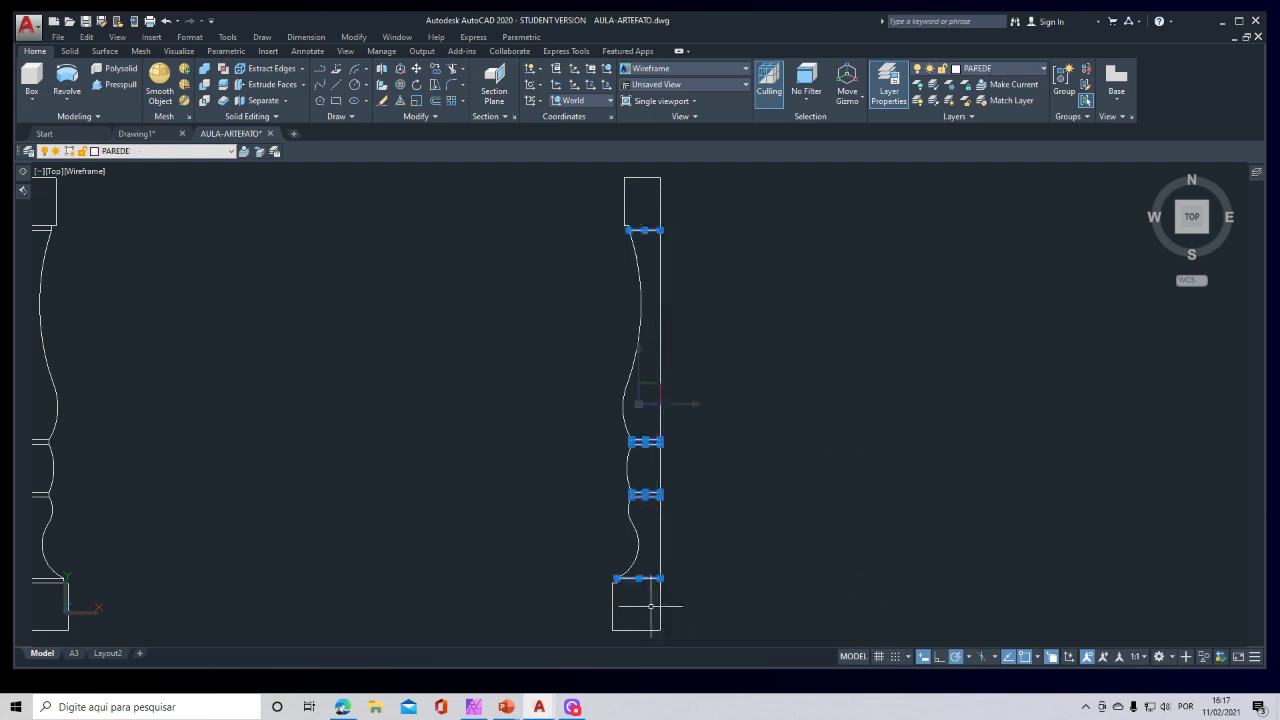
key(Escape)
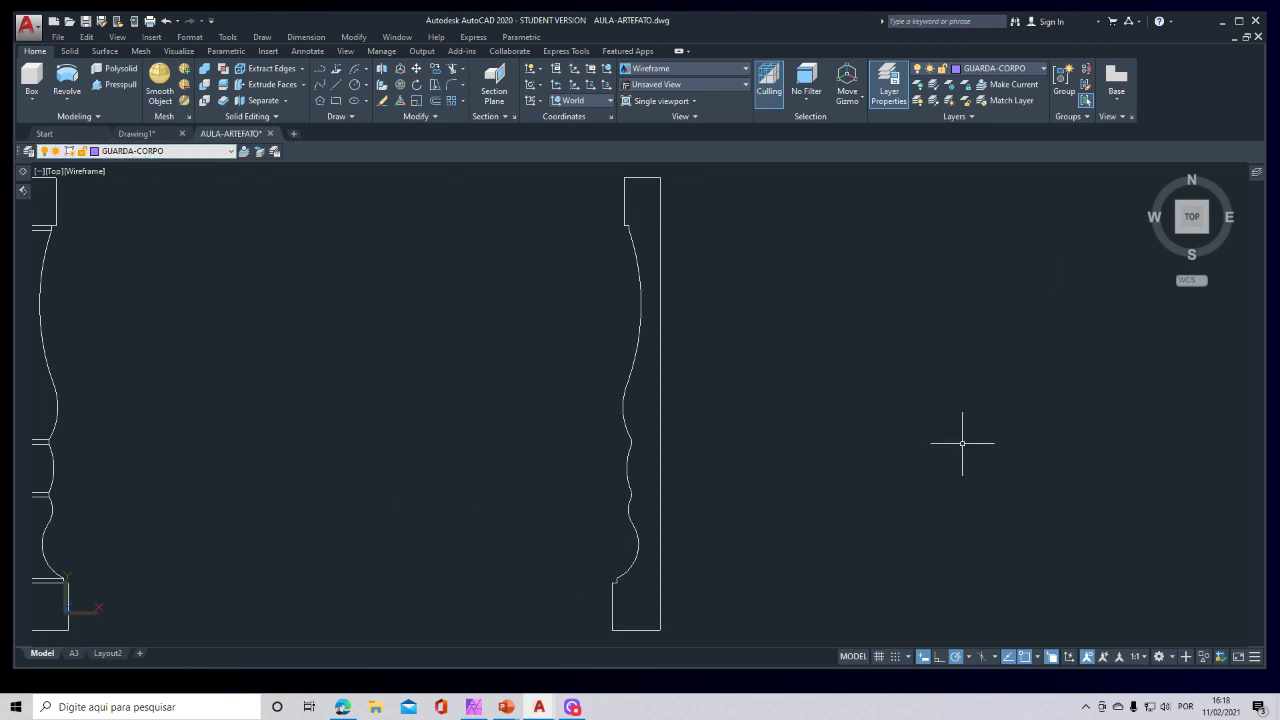
Create a closed polyline boundary from a point inside the half profile, with Polyline as the object type.
text(BO)
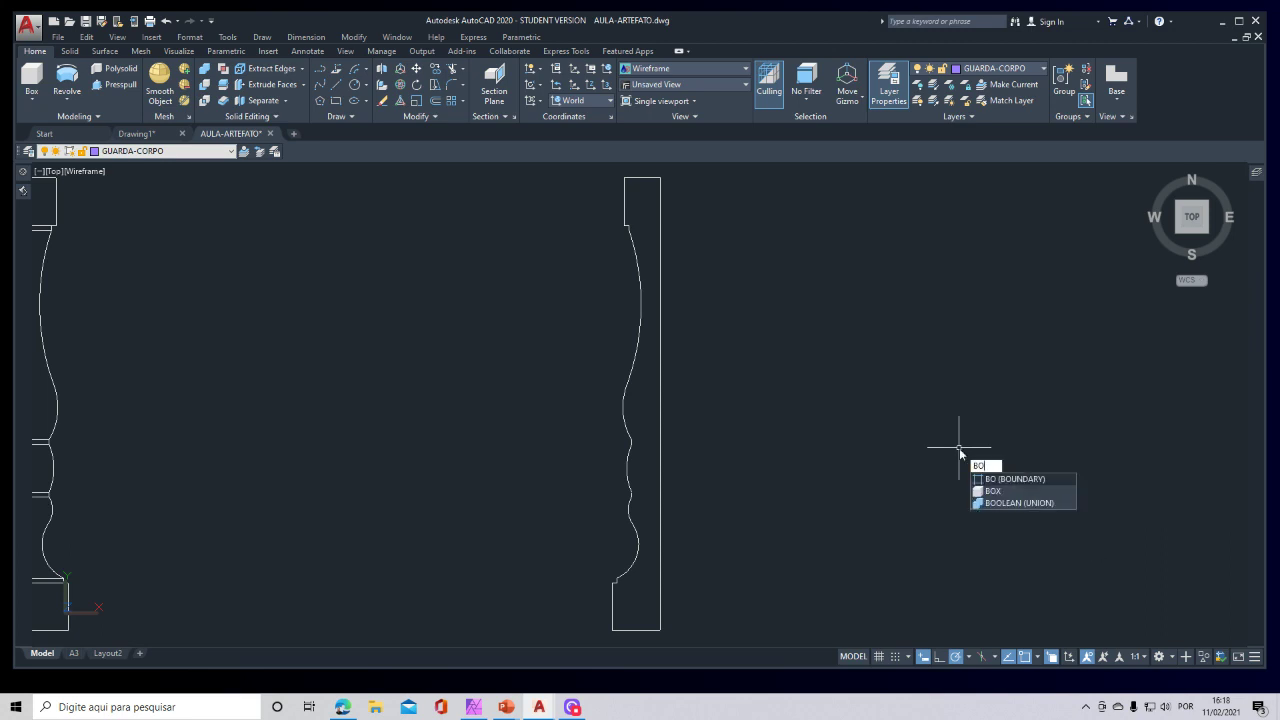
key(Return)
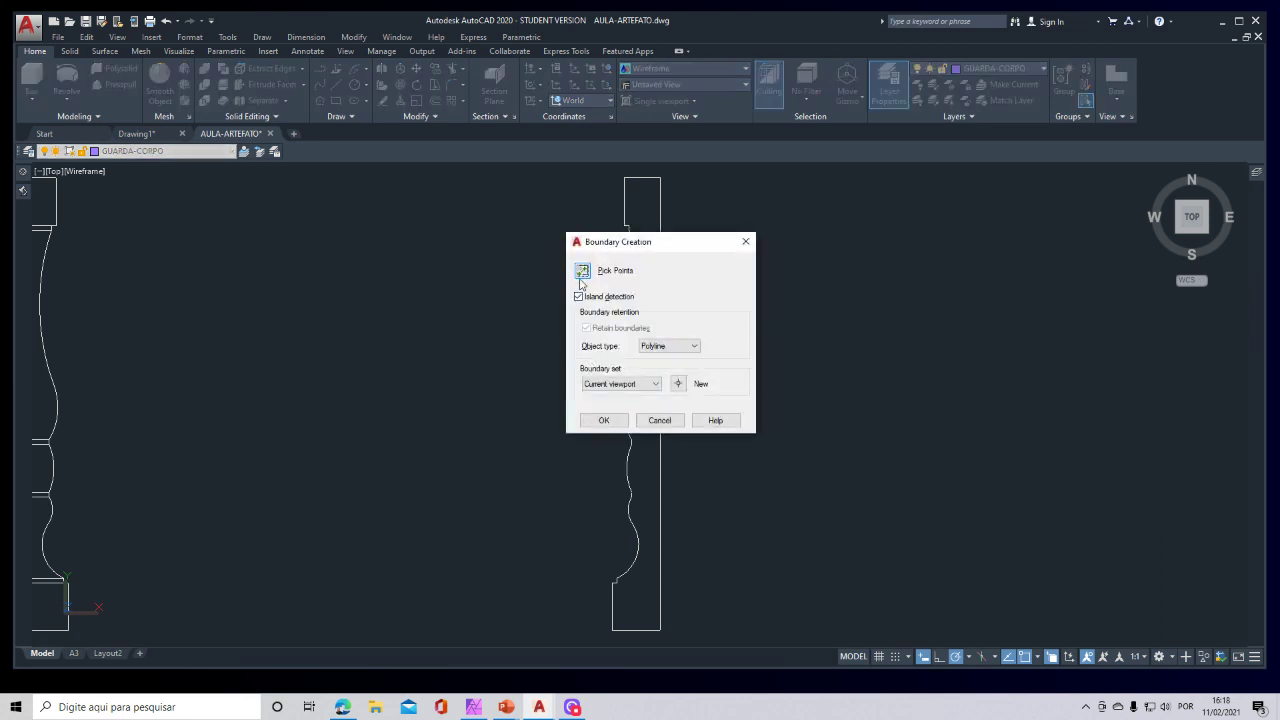
click(583, 272)
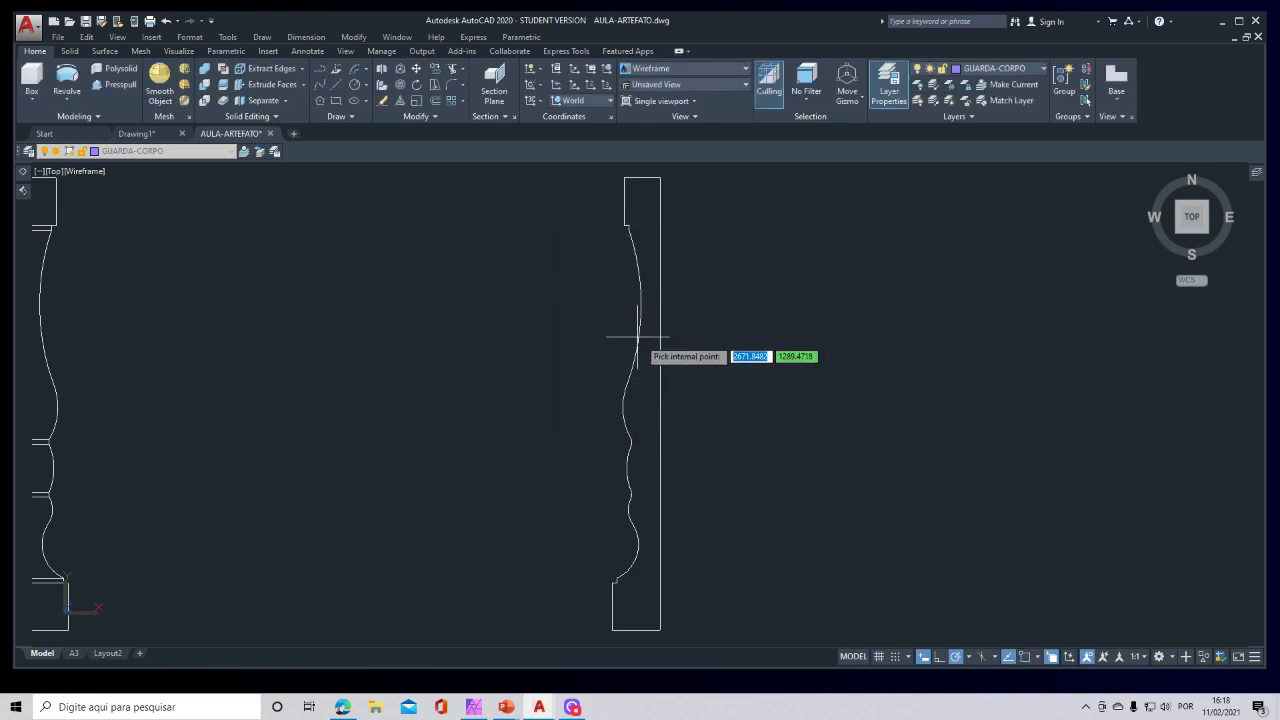
click(649, 395)
key(Return)
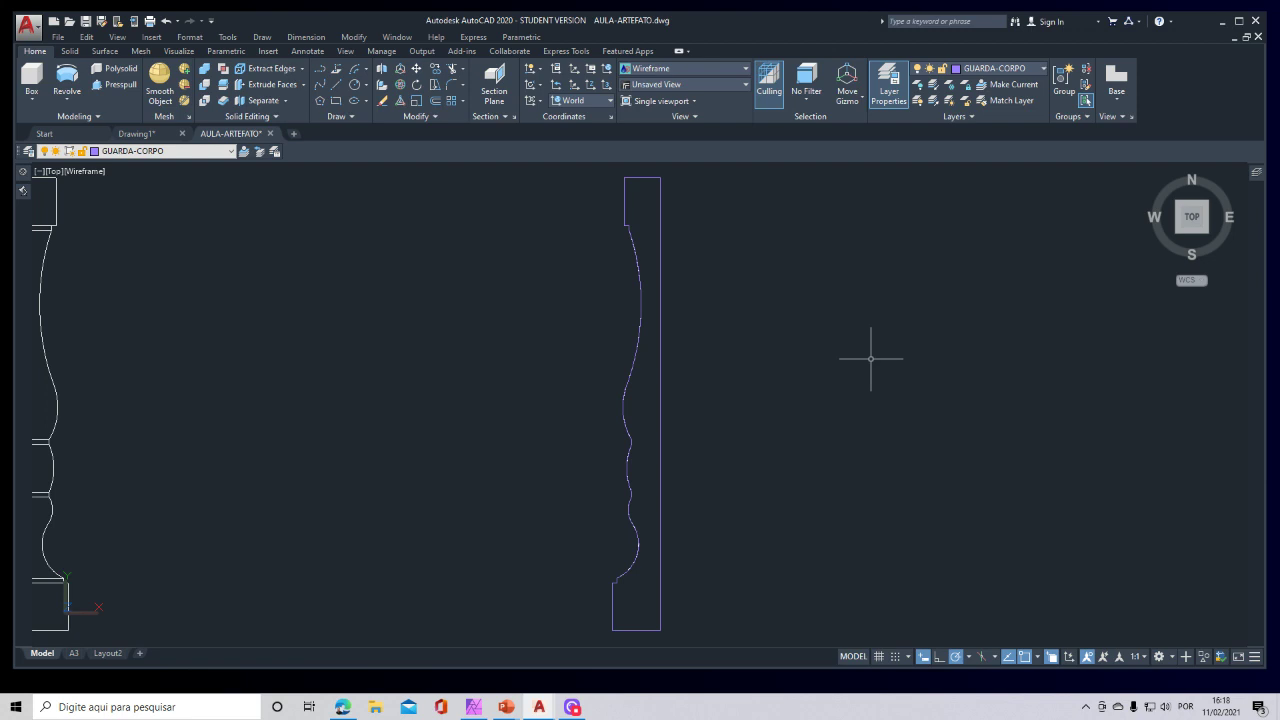
Try moving the boundary polyline sideways to the right of the original half-profile lines, and undo the move.
text(M)
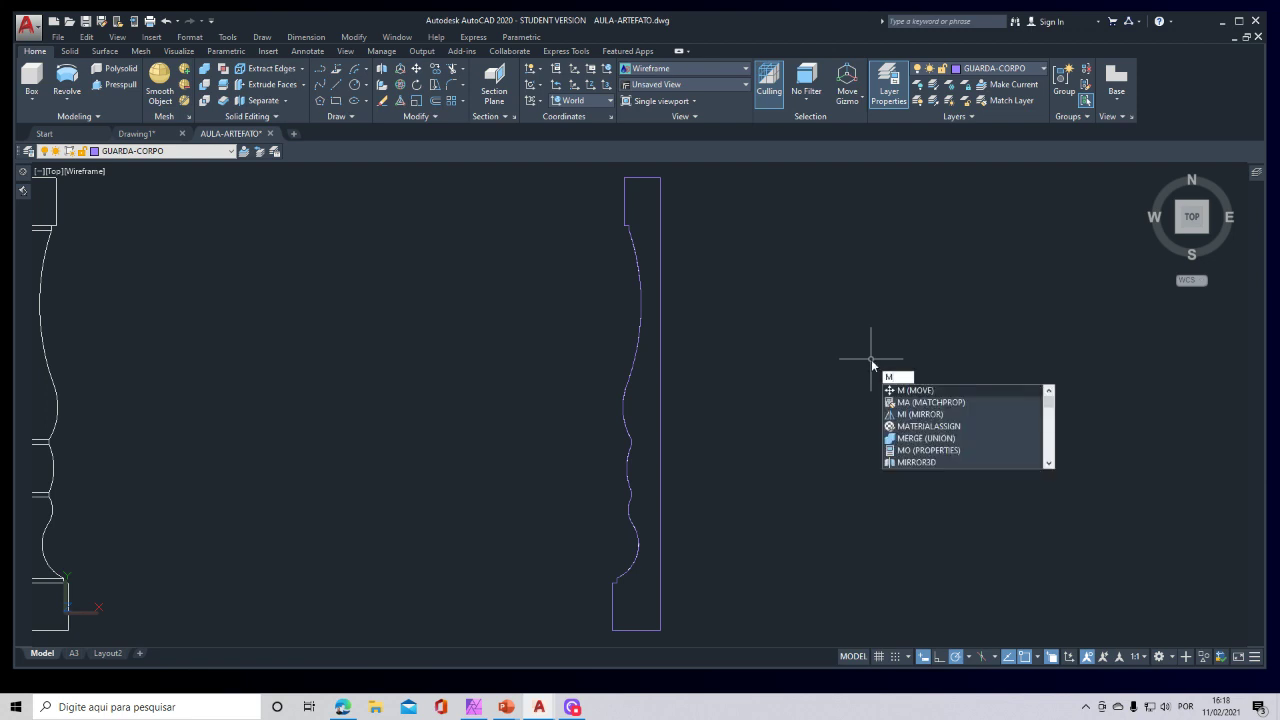
key(Return)
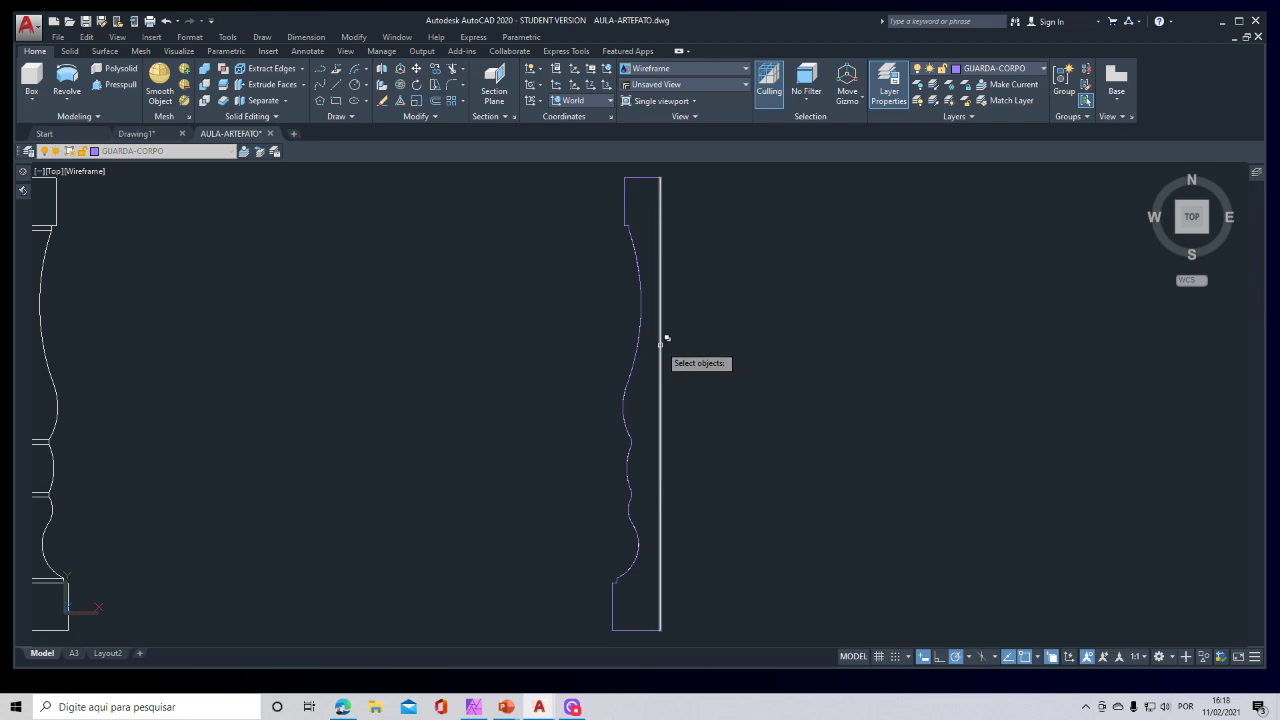
click(660, 343)
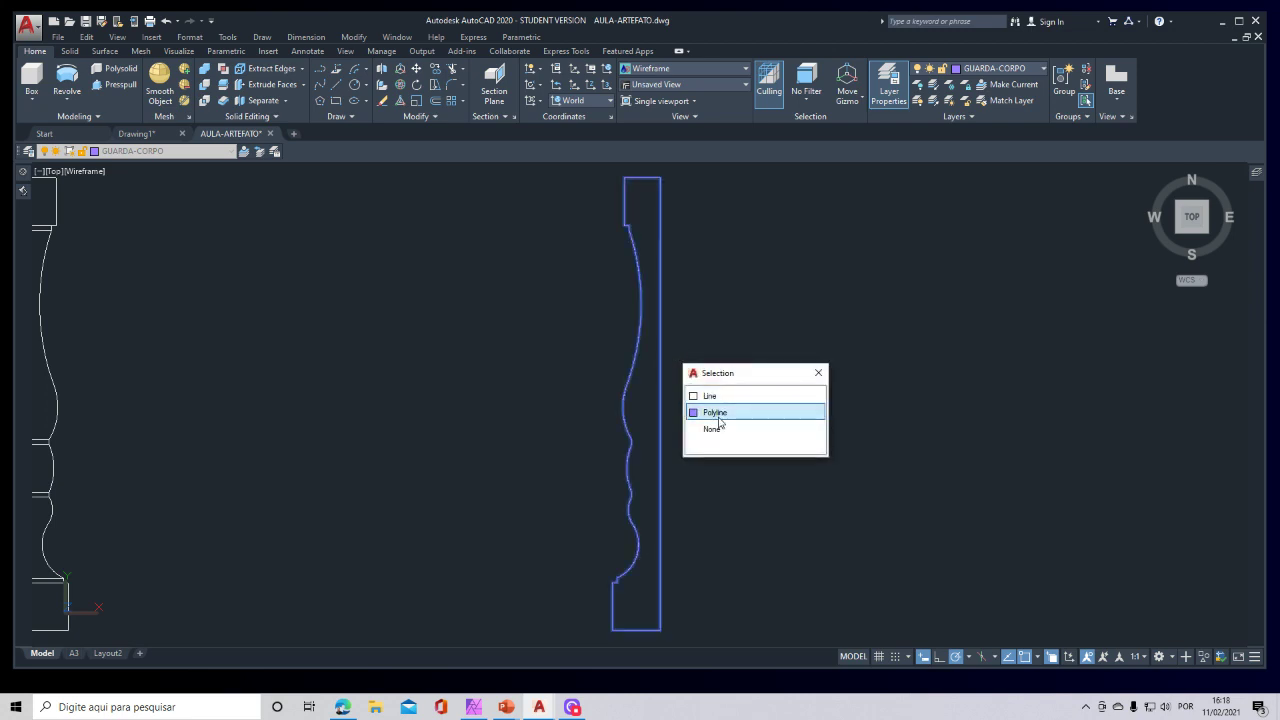
click(723, 418)
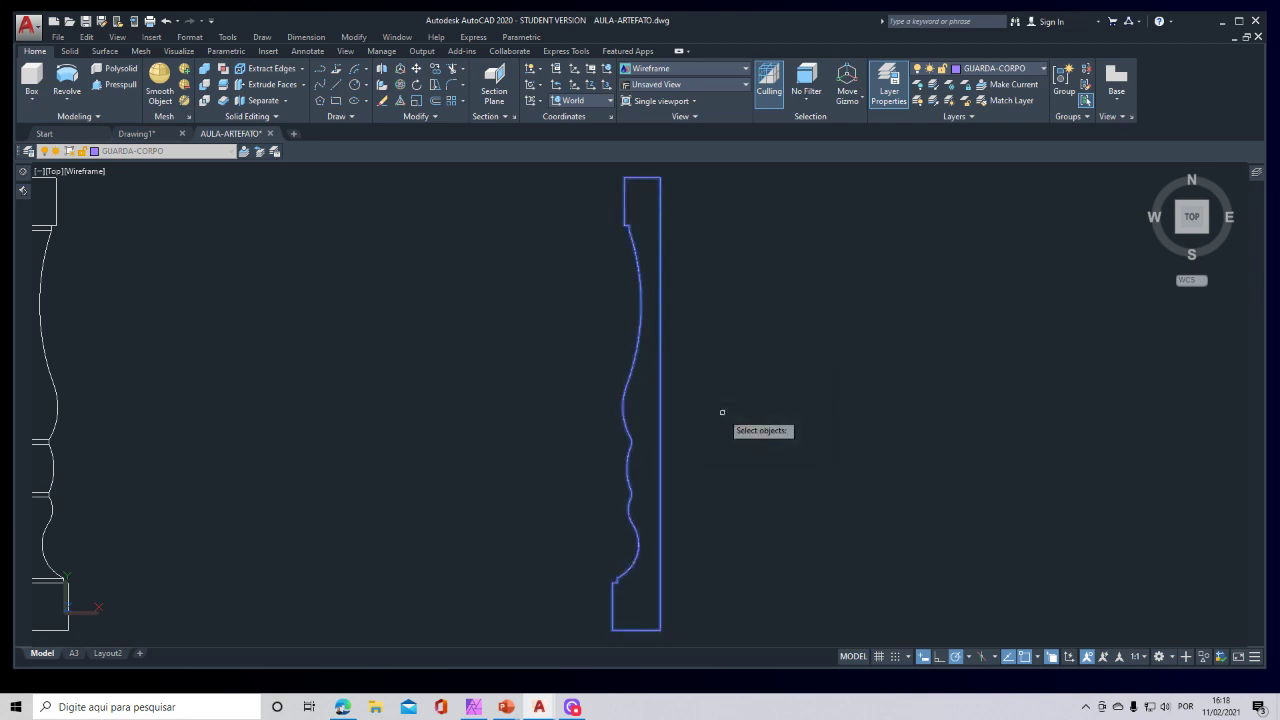
key(Return)
click(723, 412)
click(890, 412)
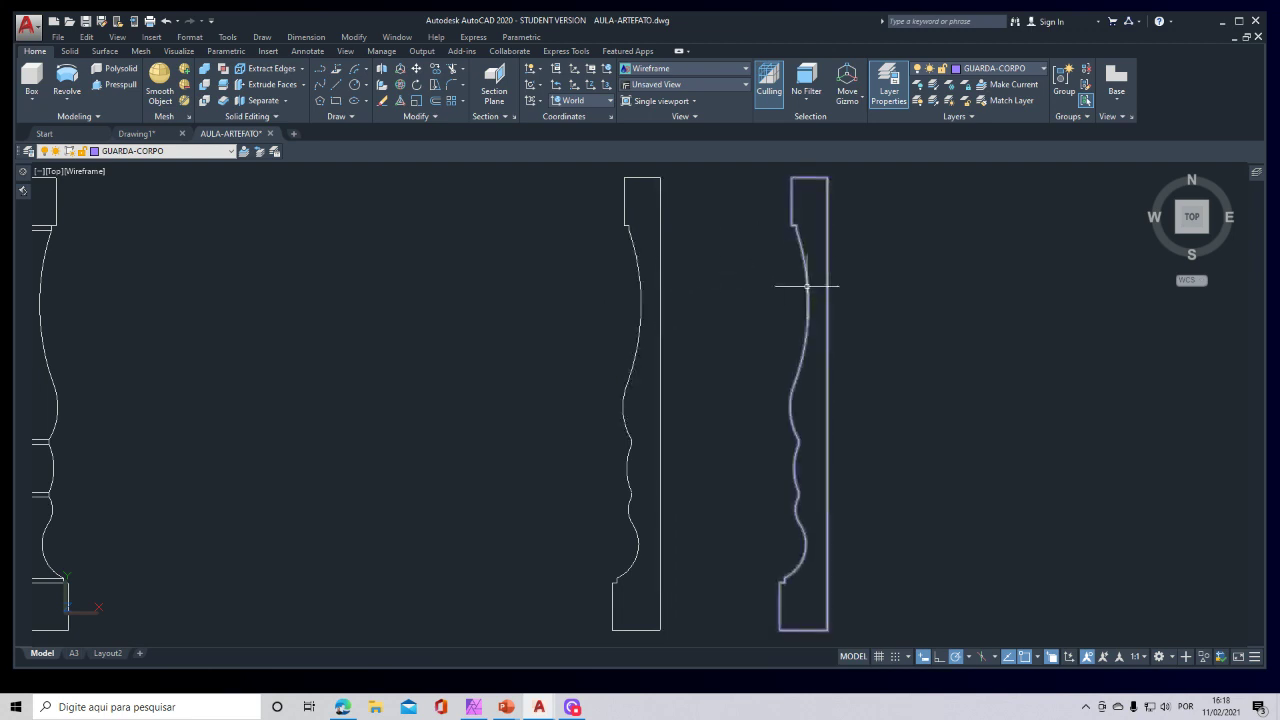
key(ctrl+z)
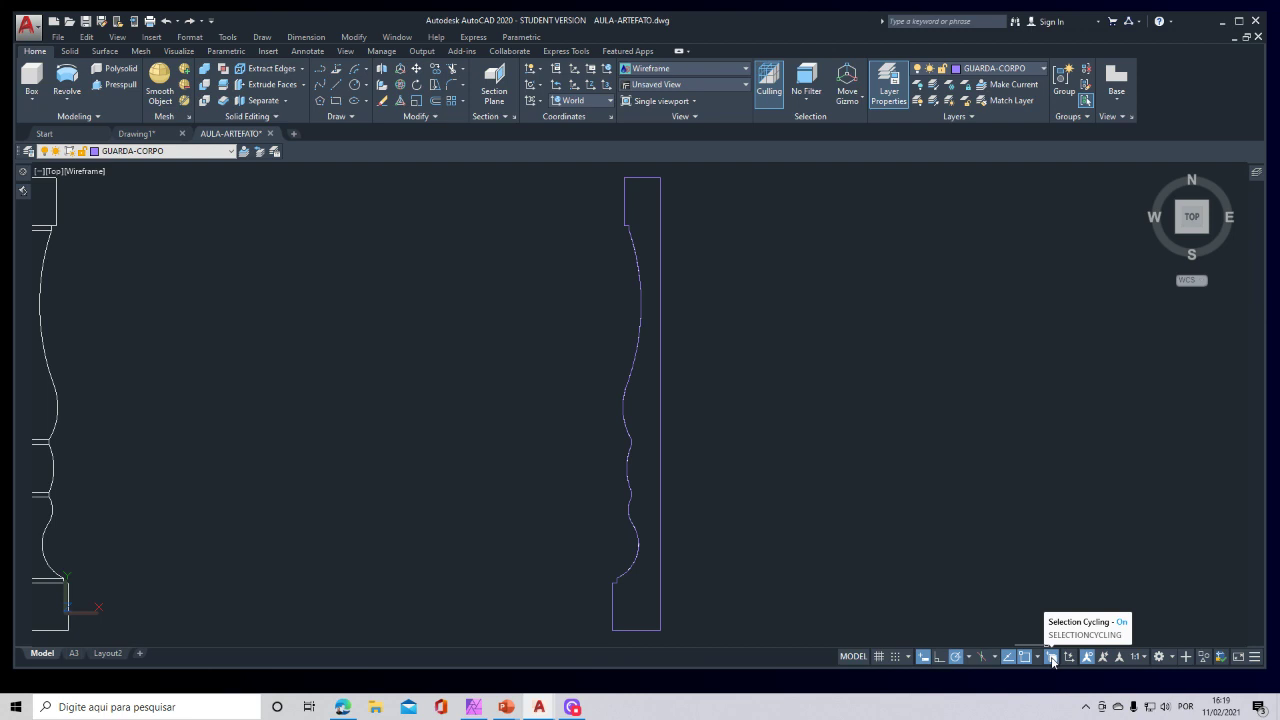
click(1052, 656)
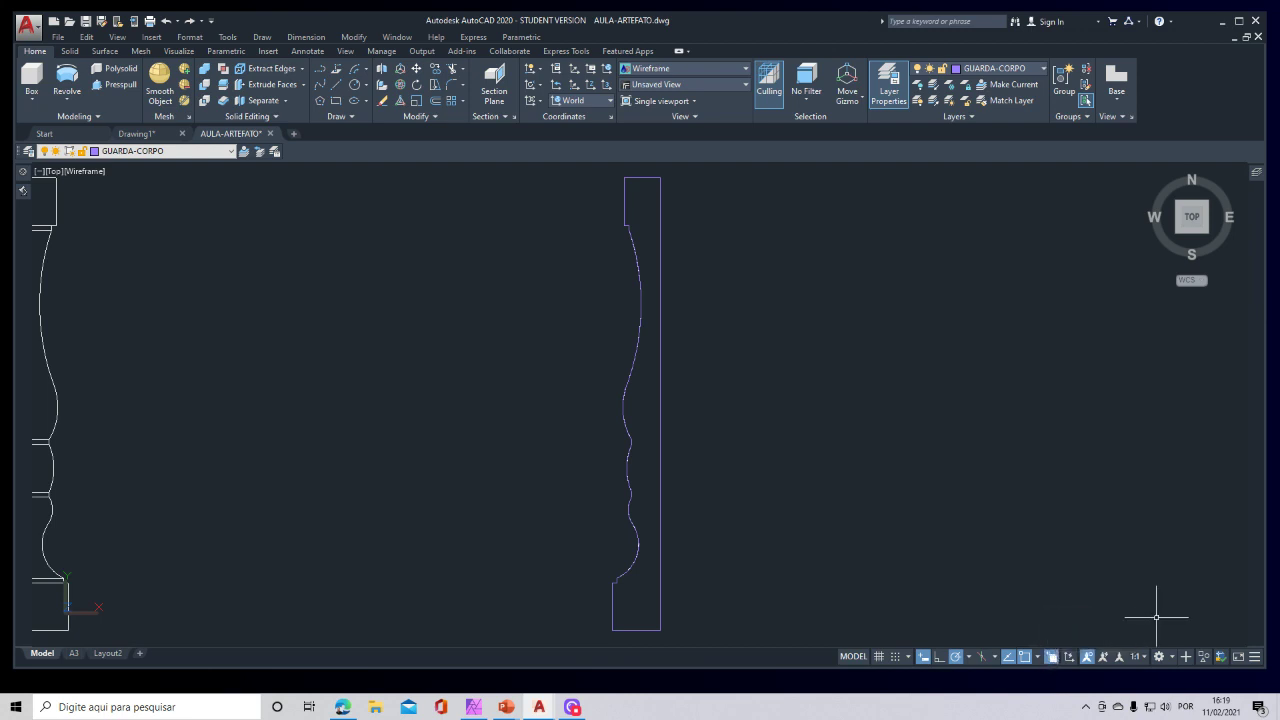
click(1256, 657)
Move the boundary polyline horizontally to the right, clear of the original half-profile lines, choosing Polyline among the overlapping objects.
text(m)
key(Return)
click(668, 261)
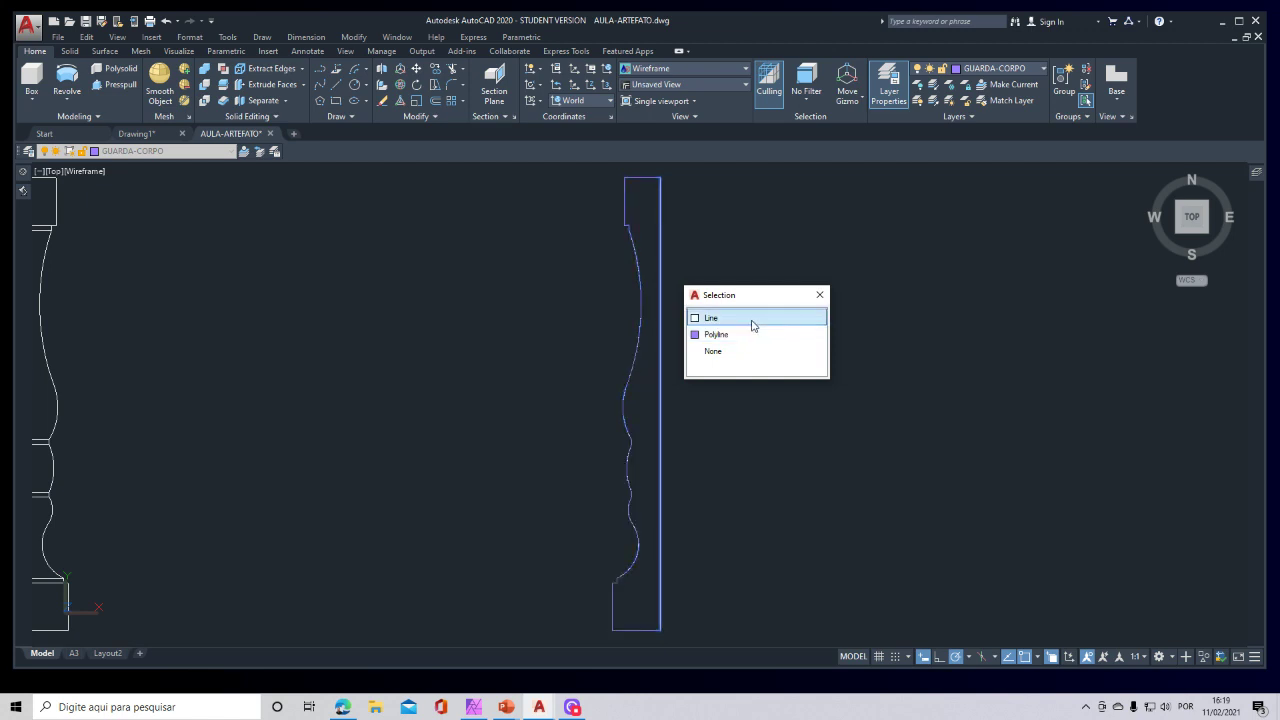
click(694, 336)
key(Return)
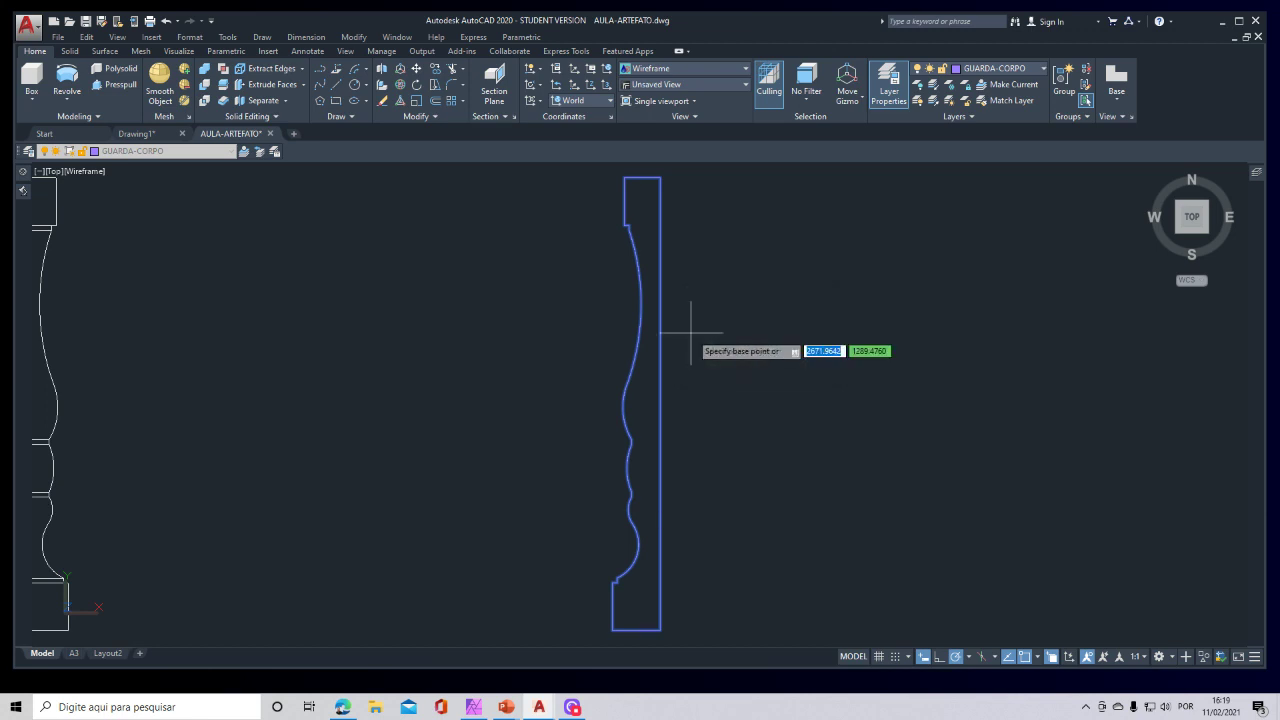
click(690, 333)
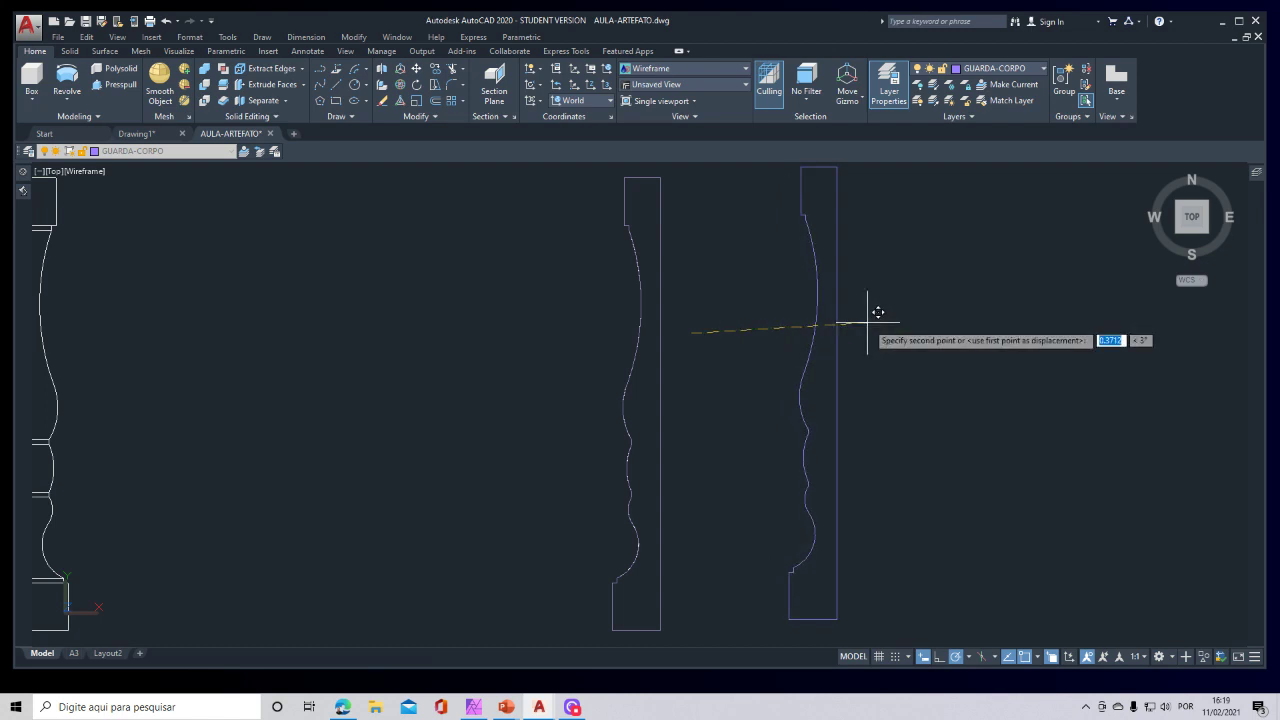
click(867, 332)
key(Return)
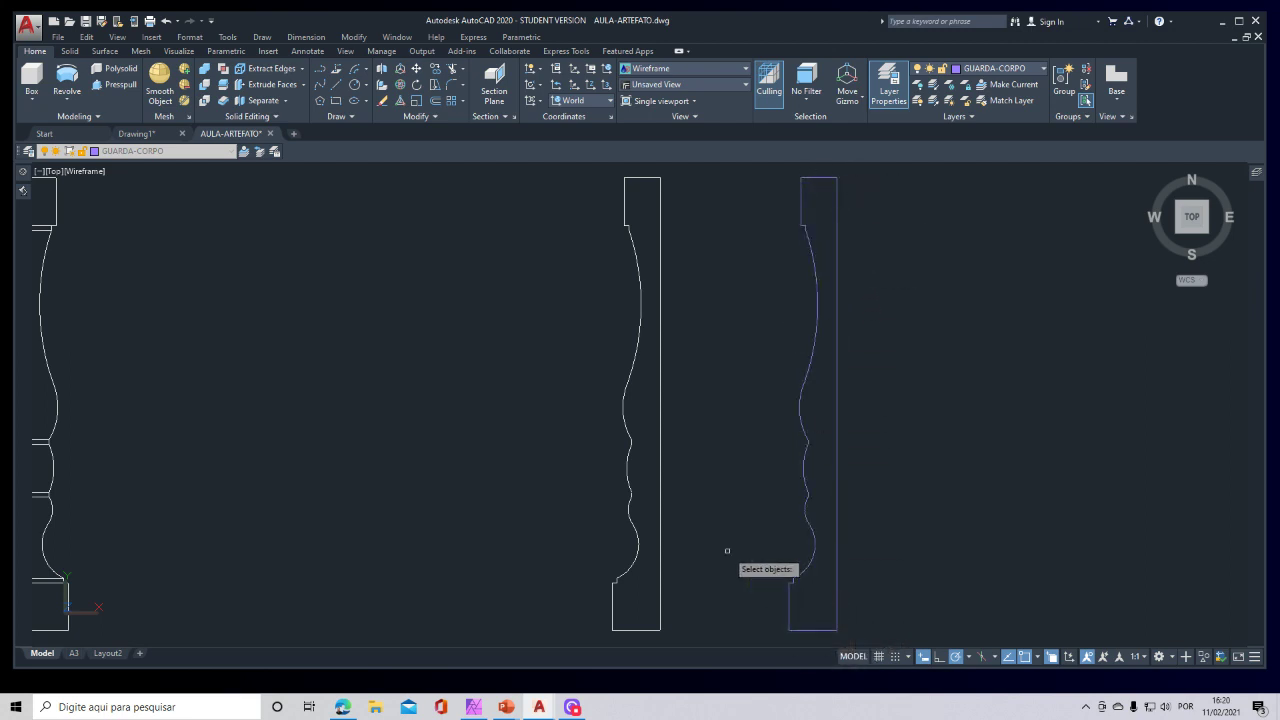
key(Escape)
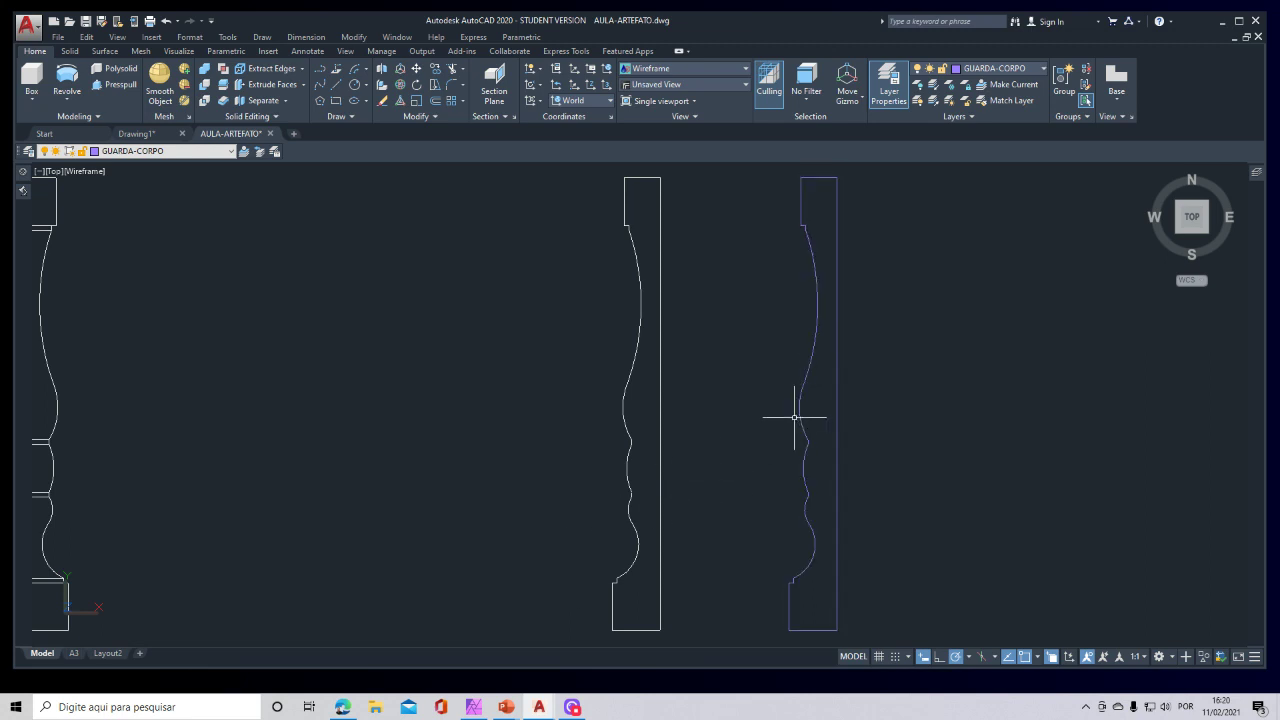
Delete the original half-profile lines between the full baluster elevation and the boundary polyline.
scroll(794, 417, down, 5)
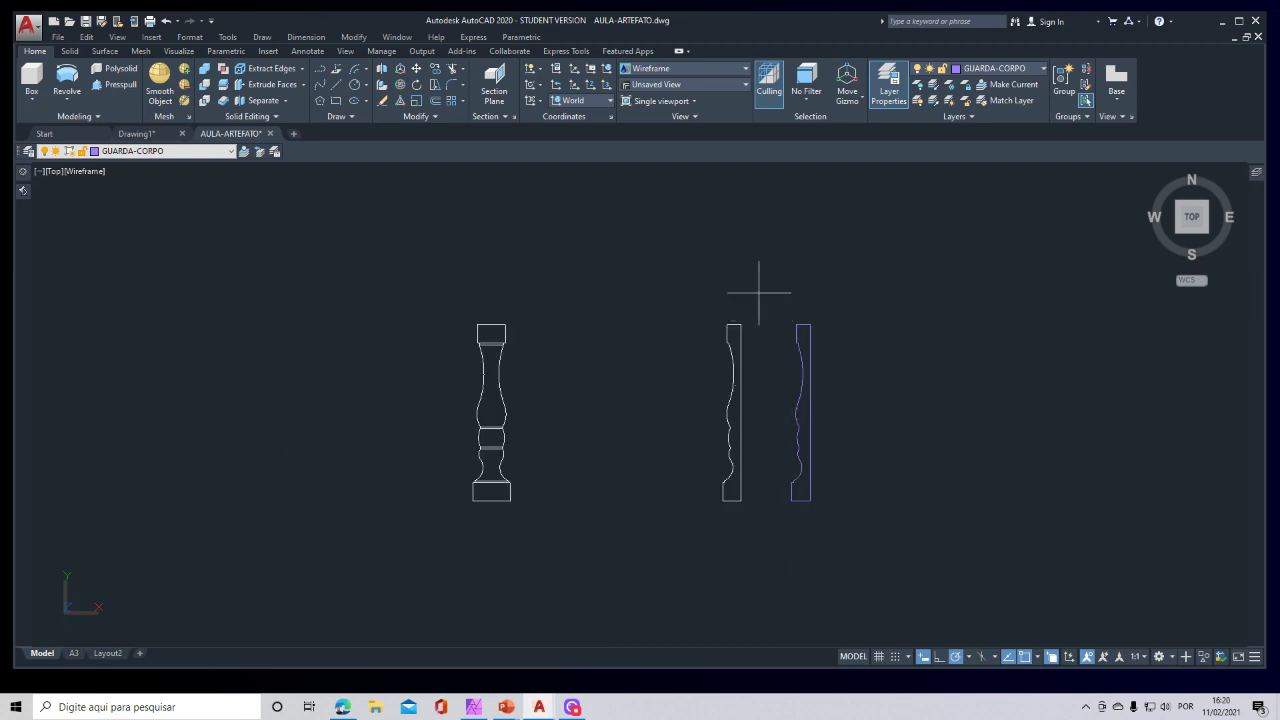
click(759, 293)
click(677, 531)
key(Delete)
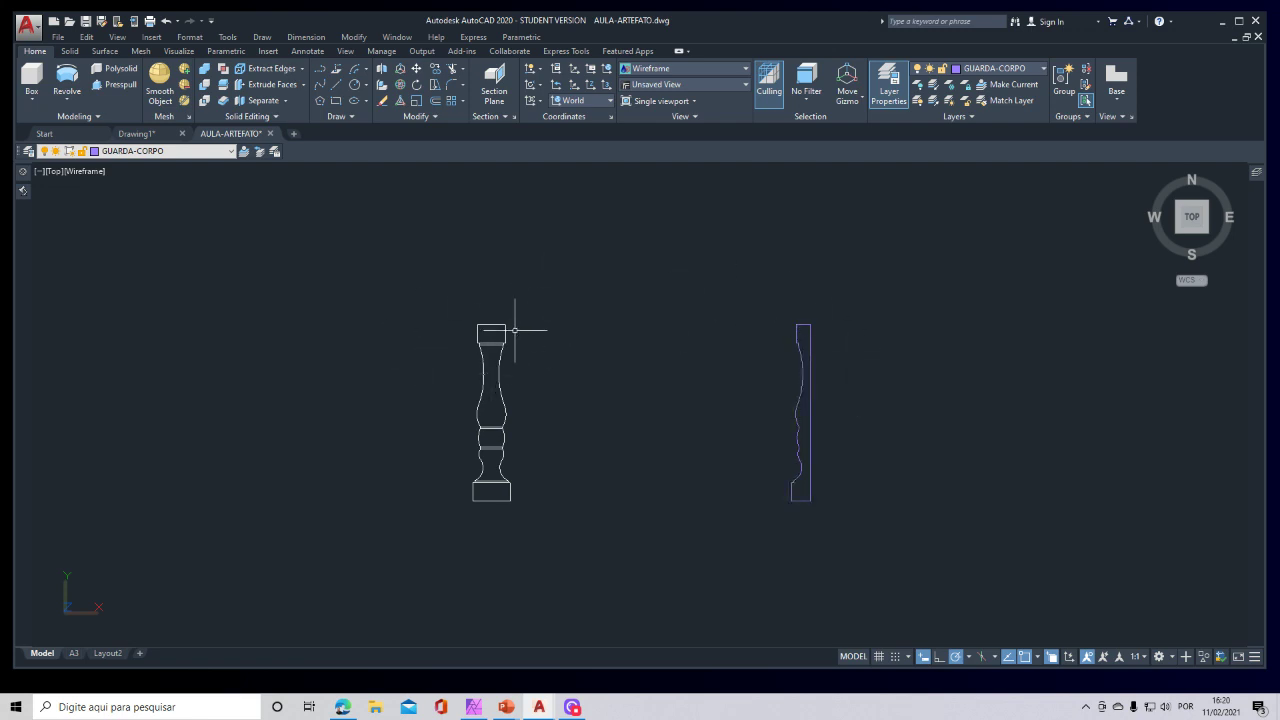
Orbit from the top view to a tilted 3D view that shows the whole closed half profile.
scroll(829, 462, up, 6)
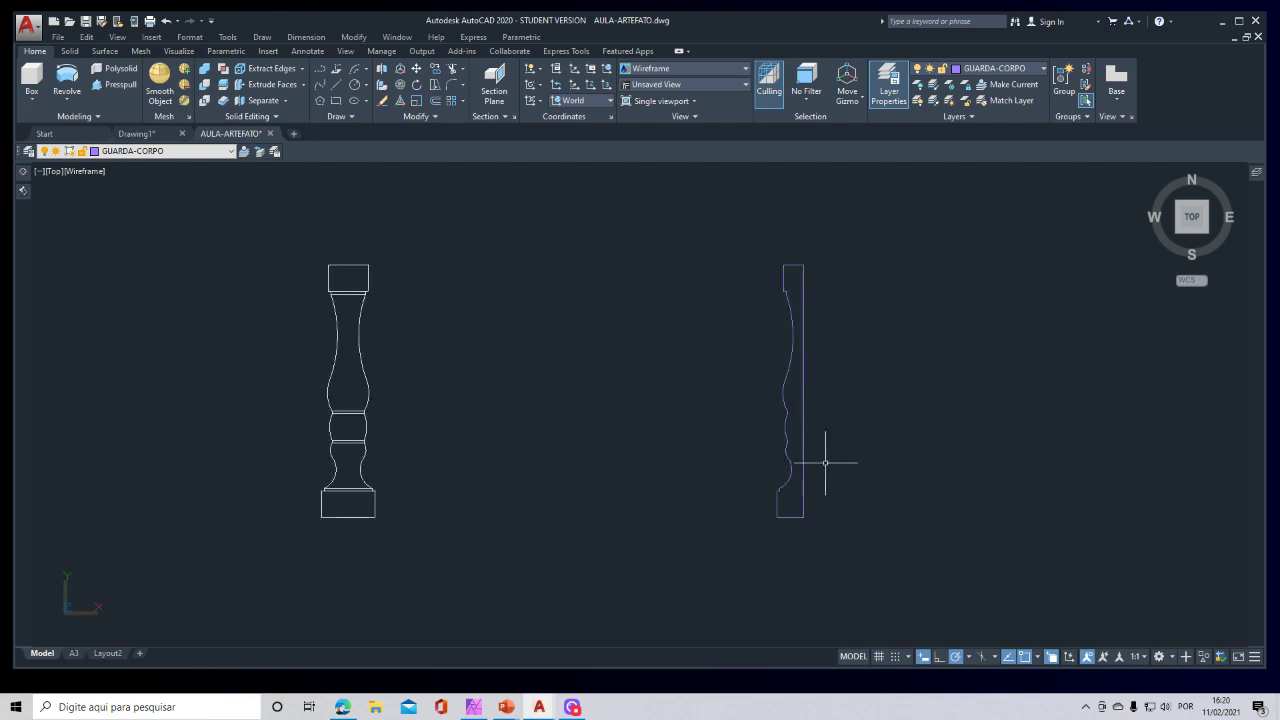
middle_drag(629, 511, 503, 546)
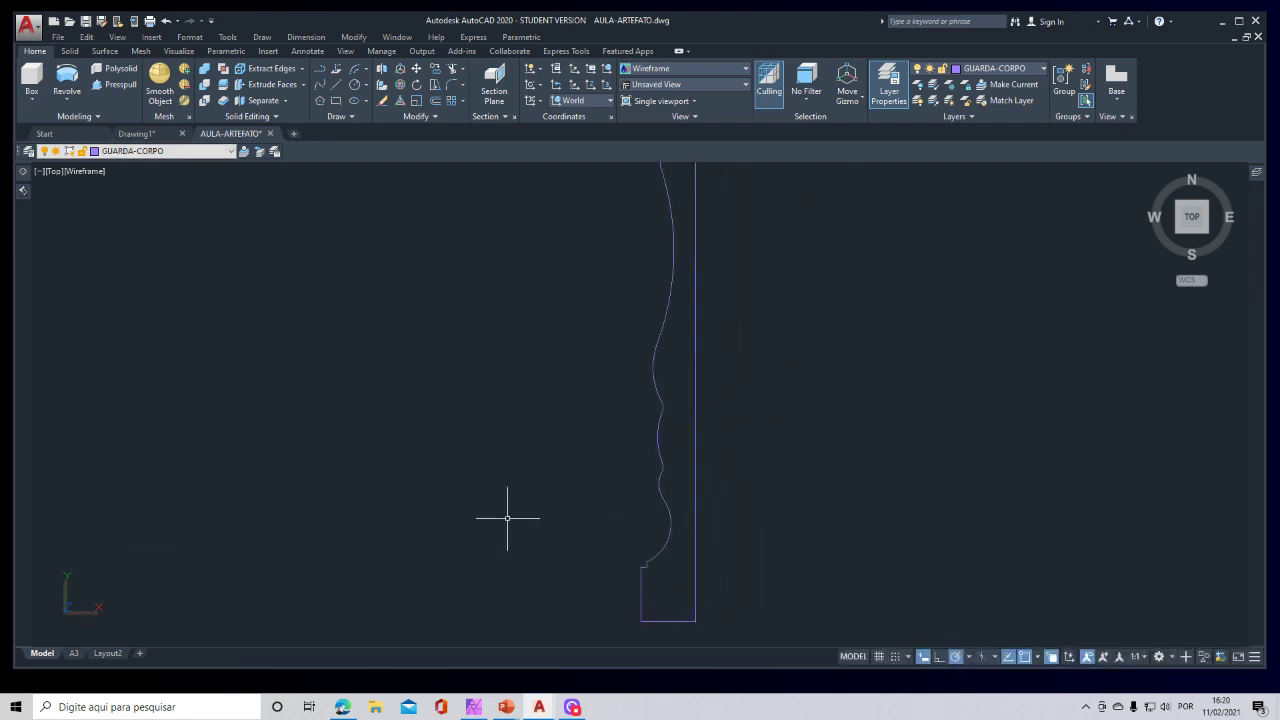
scroll(507, 517, down, 2)
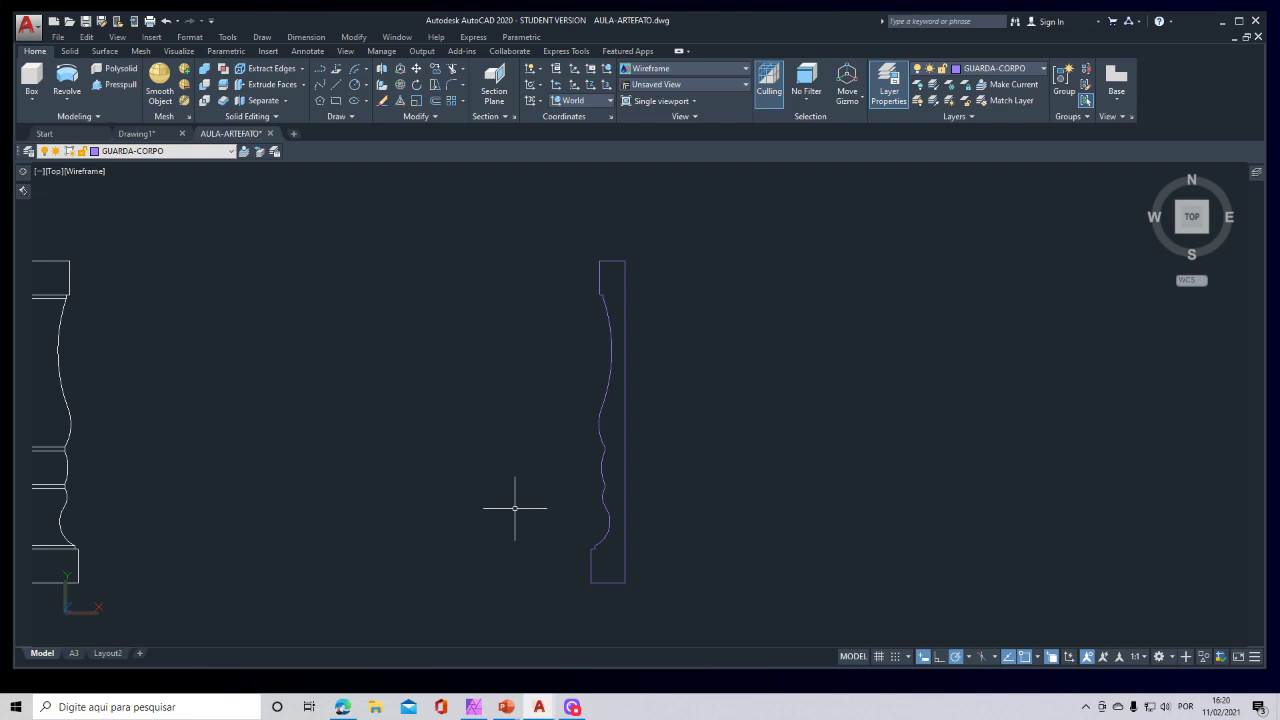
mouse_move(515, 508)
shift+middle_down()
mouse_move(543, 506)
mouse_move(497, 491)
mouse_move(534, 449)
mouse_move(609, 414)
mouse_move(608, 433)
mouse_move(597, 371)
mouse_move(609, 381)
mouse_move(597, 397)
shift+middle_up()
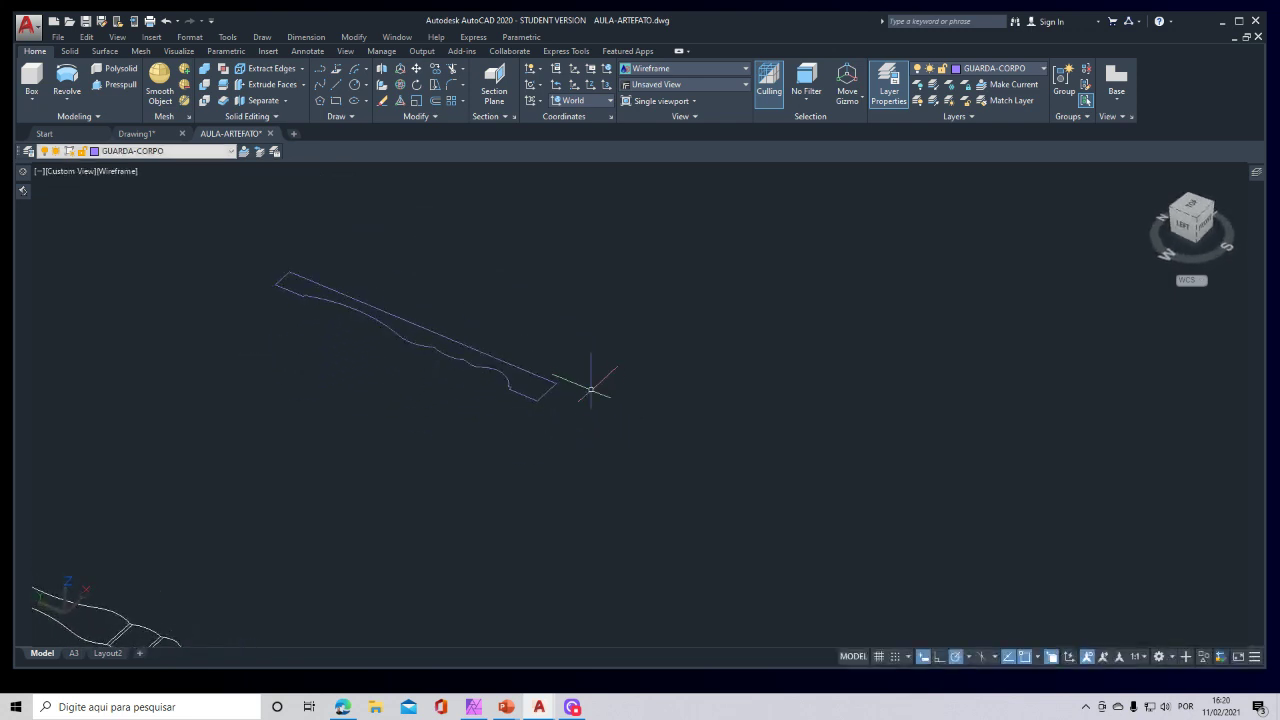
click(583, 375)
mouse_move(487, 385)
shift+middle_down()
mouse_move(471, 380)
mouse_move(563, 526)
mouse_move(456, 486)
mouse_move(534, 463)
mouse_move(563, 506)
mouse_move(497, 557)
mouse_move(340, 508)
mouse_move(309, 451)
mouse_move(397, 523)
mouse_move(571, 534)
mouse_move(591, 482)
mouse_move(586, 506)
mouse_move(466, 531)
mouse_move(357, 491)
mouse_move(462, 548)
mouse_move(563, 515)
mouse_move(517, 526)
mouse_move(535, 514)
shift+middle_up()
key(Escape)
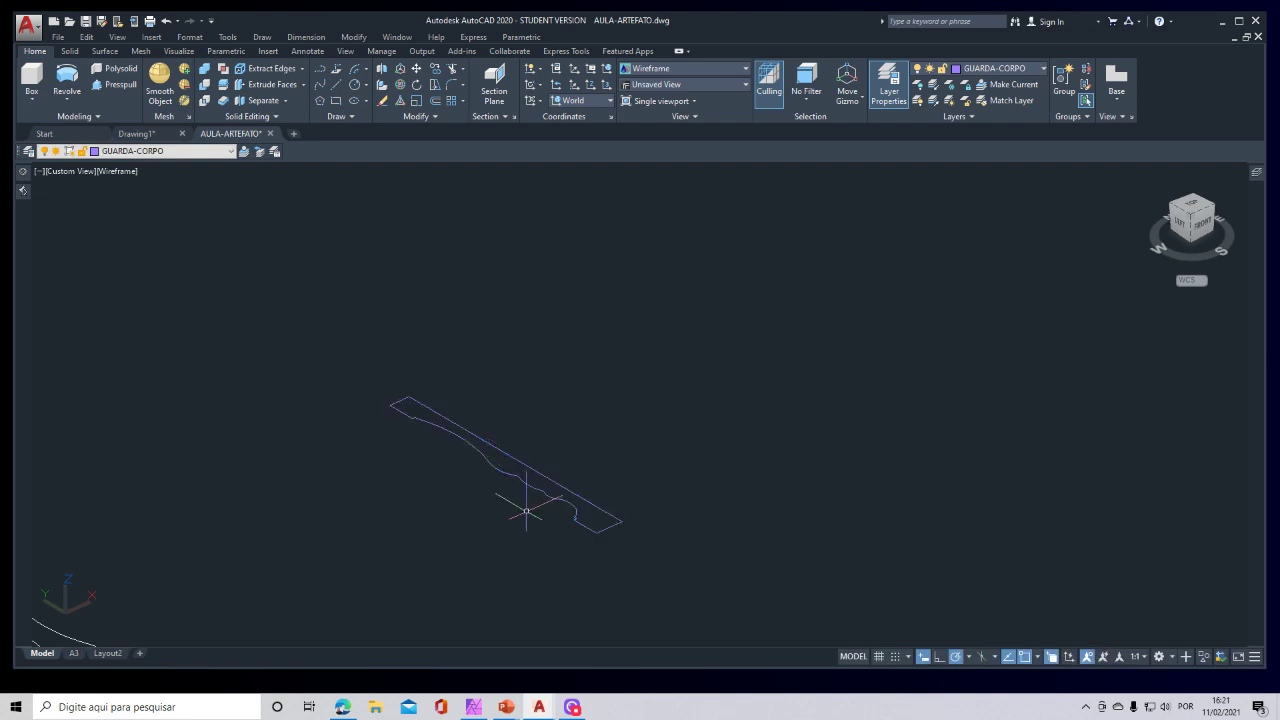
scroll(605, 485, up, 1)
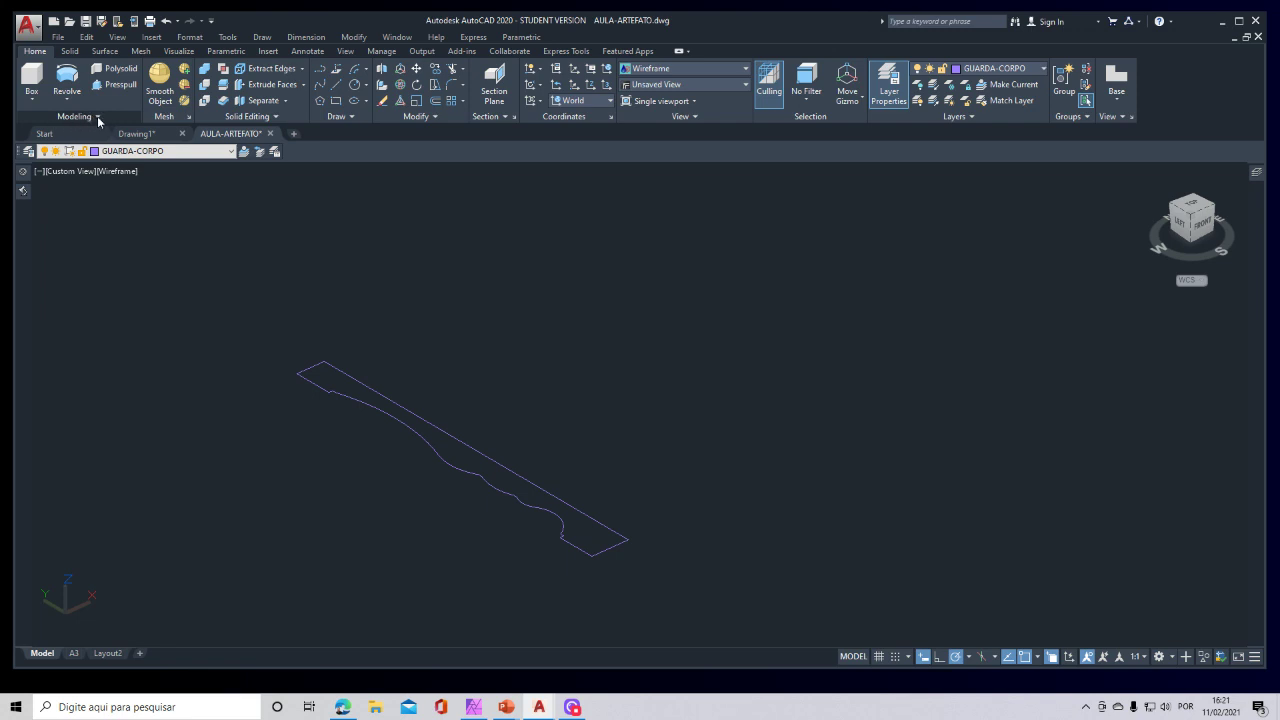
click(67, 100)
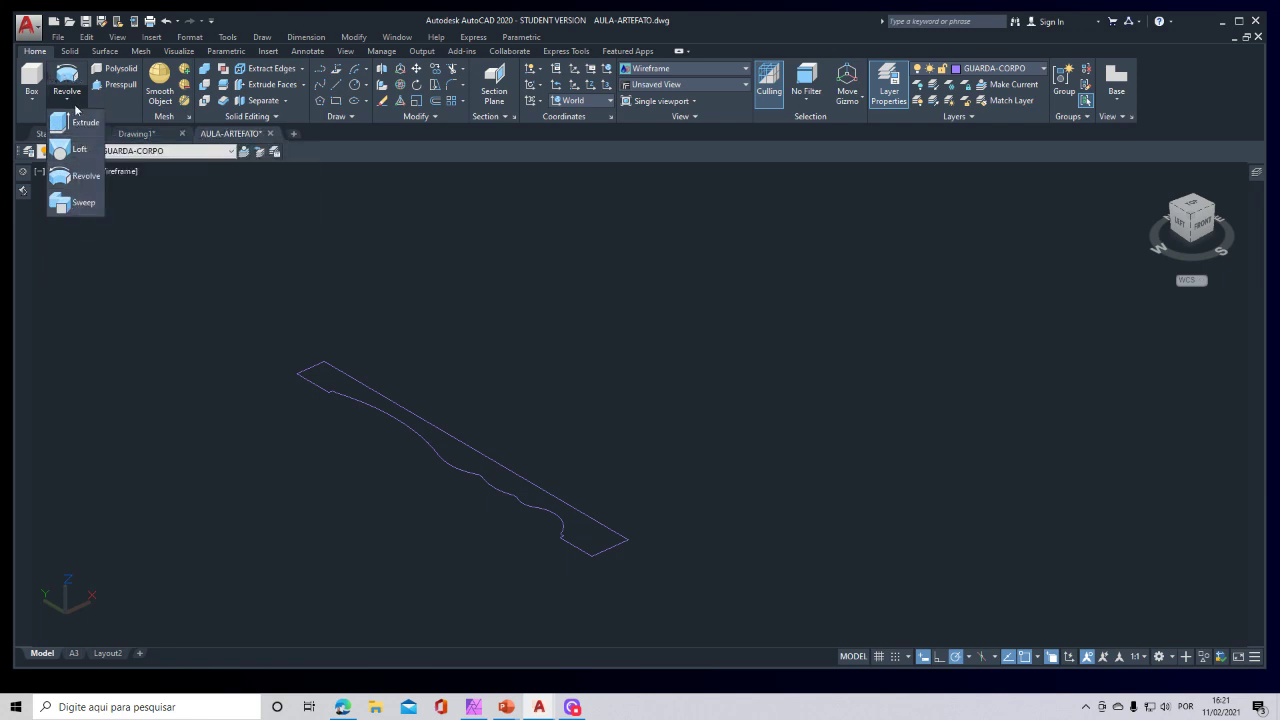
click(86, 177)
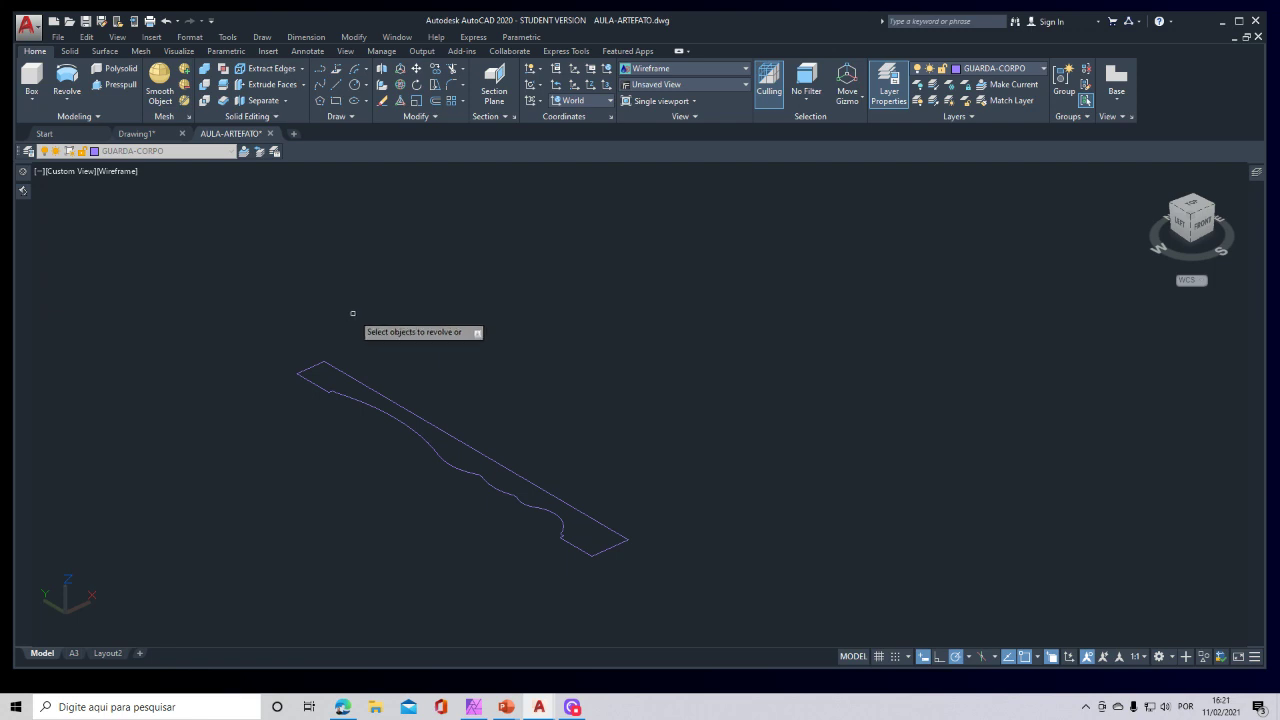
click(358, 380)
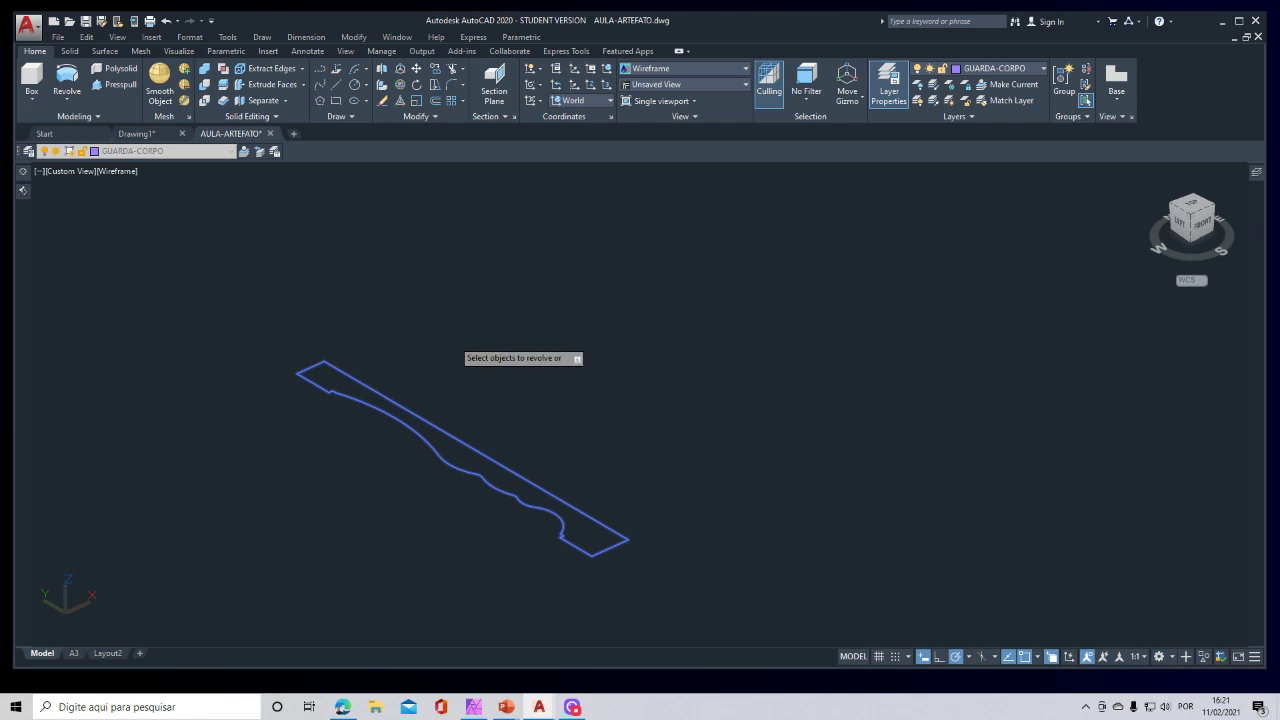
key(Return)
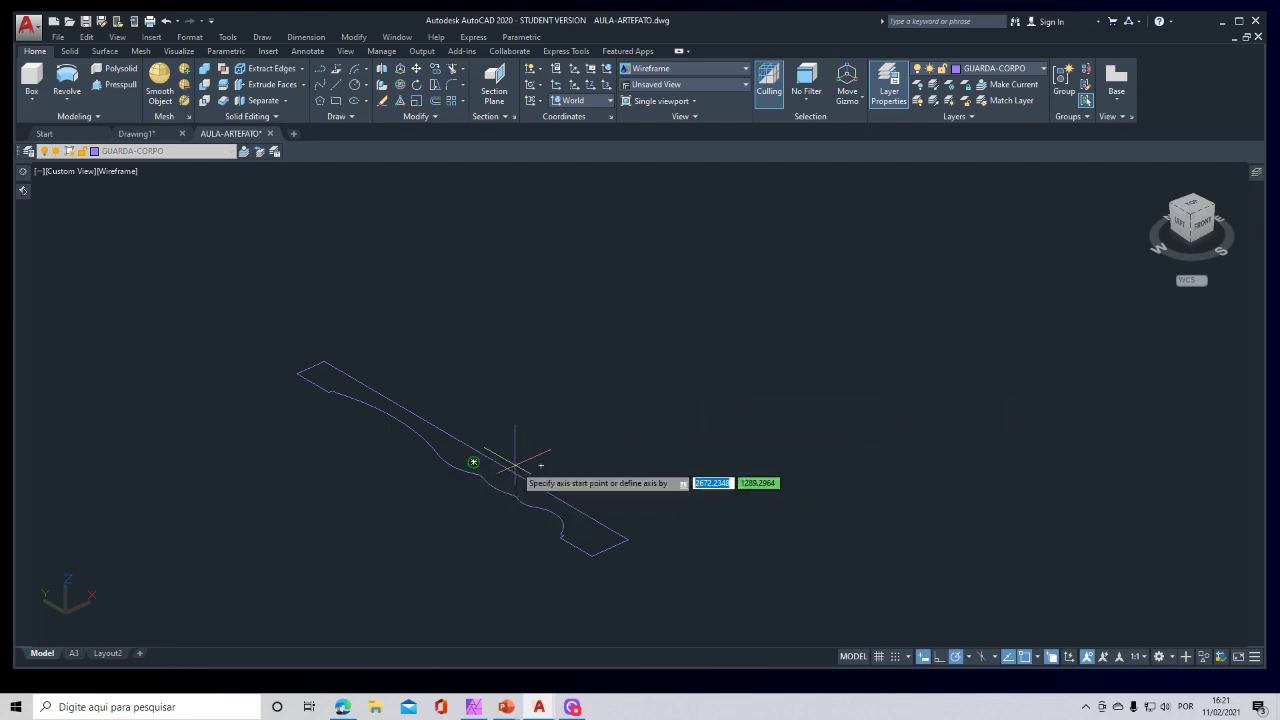
key(Escape)
click(561, 325)
click(667, 388)
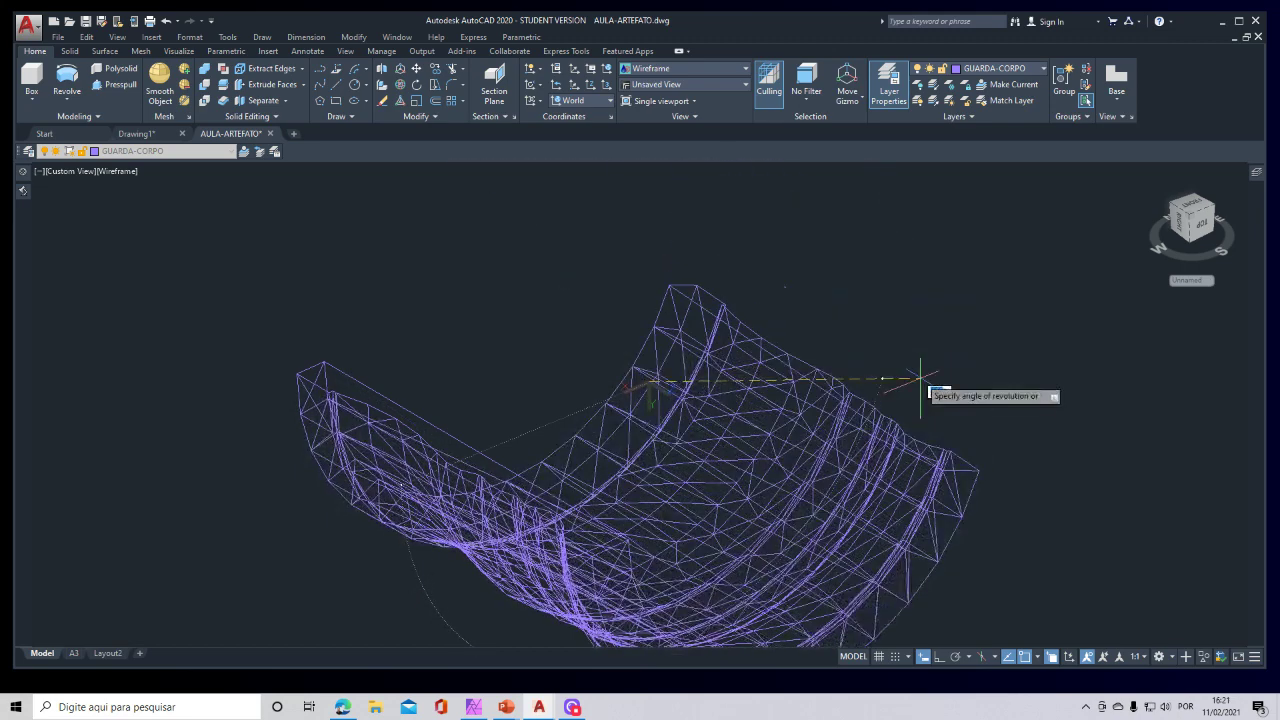
key(Escape)
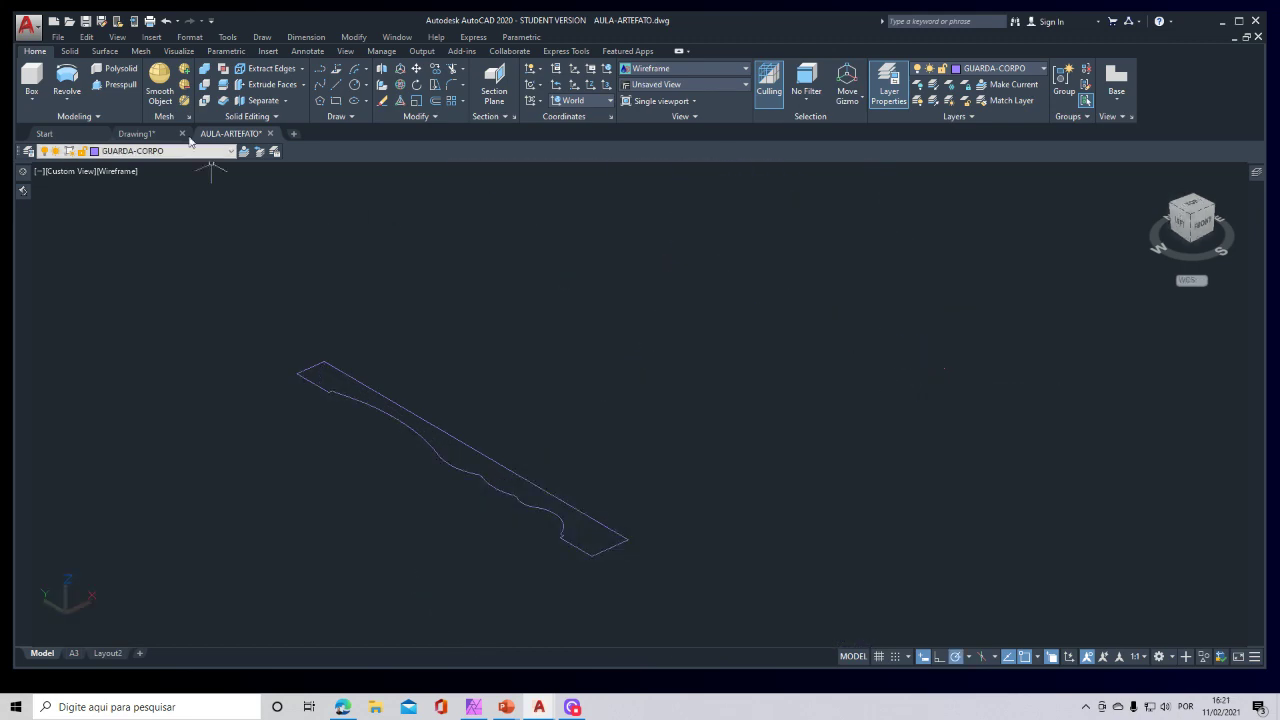
Revolve the closed half profile a full turn about its long straight edge to form the solid baluster.
click(76, 80)
click(571, 437)
click(369, 542)
key(Return)
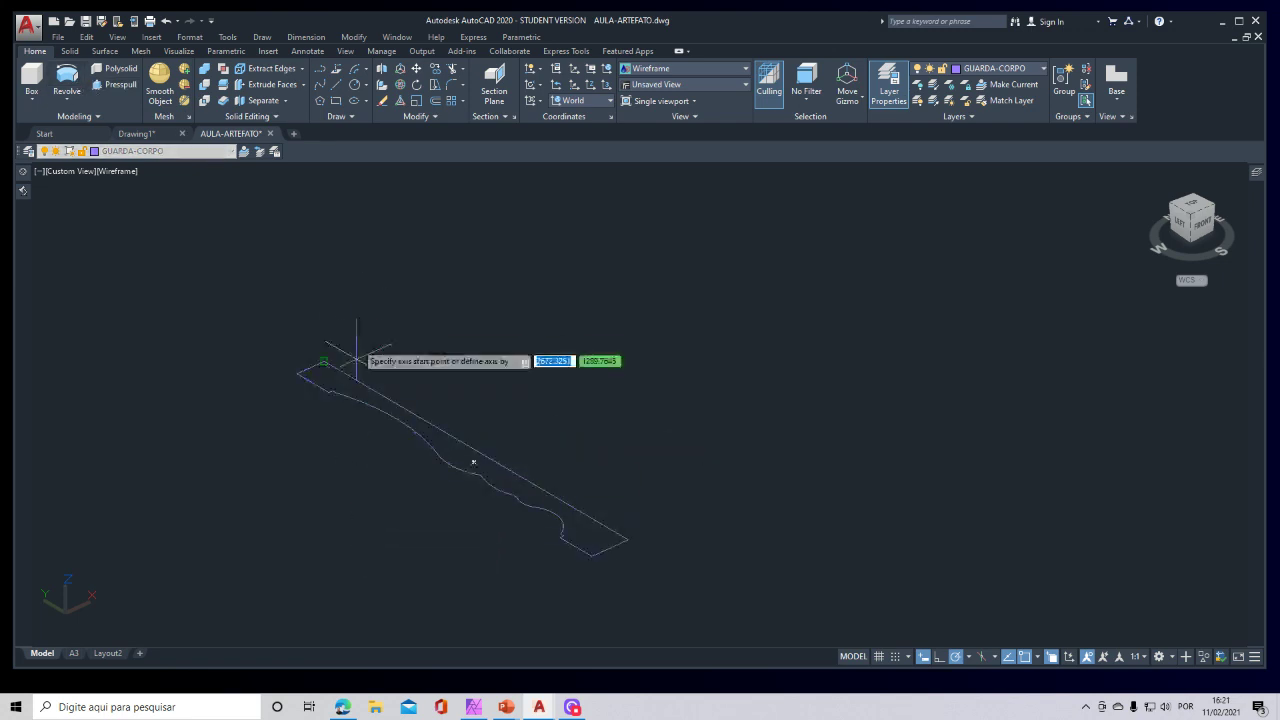
click(324, 361)
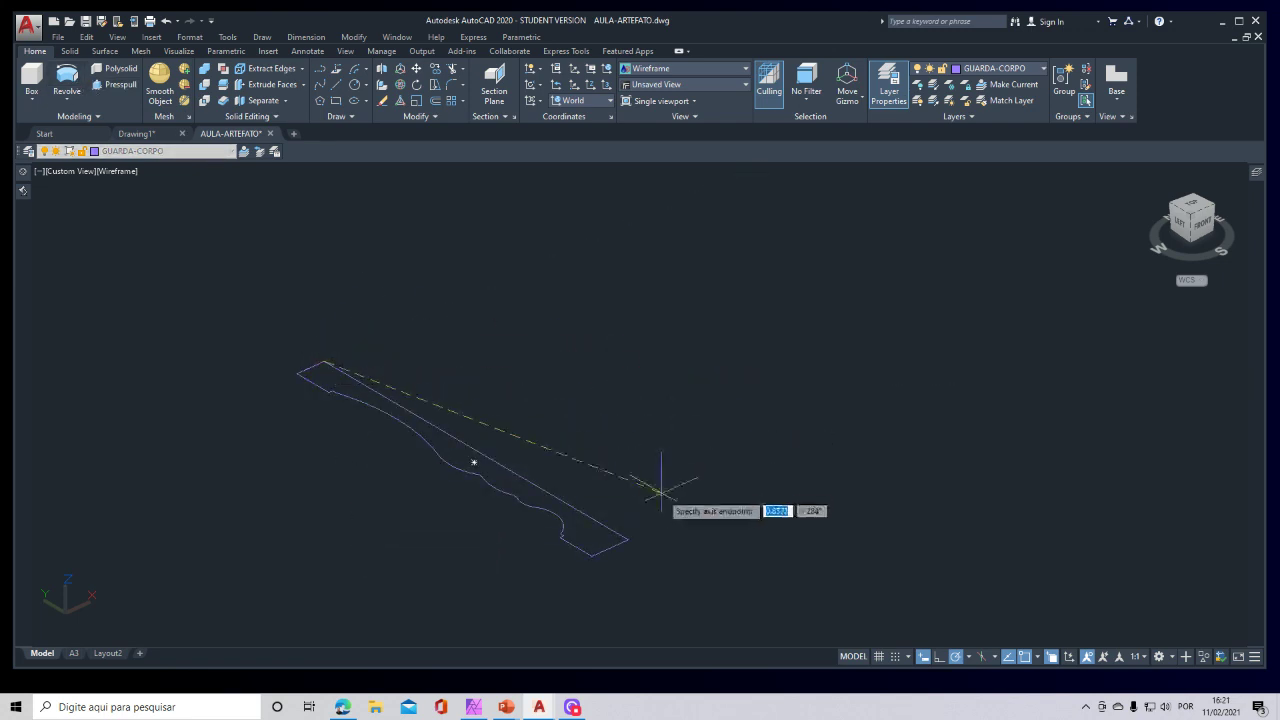
click(627, 540)
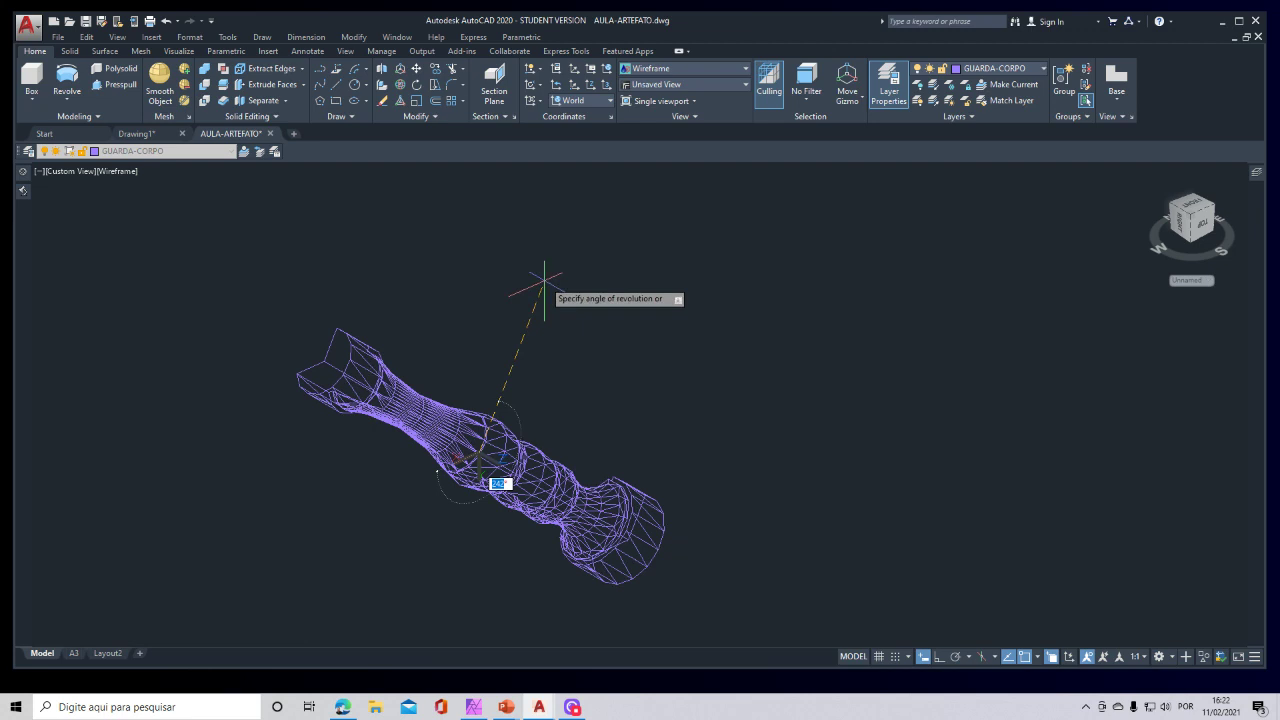
key(Return)
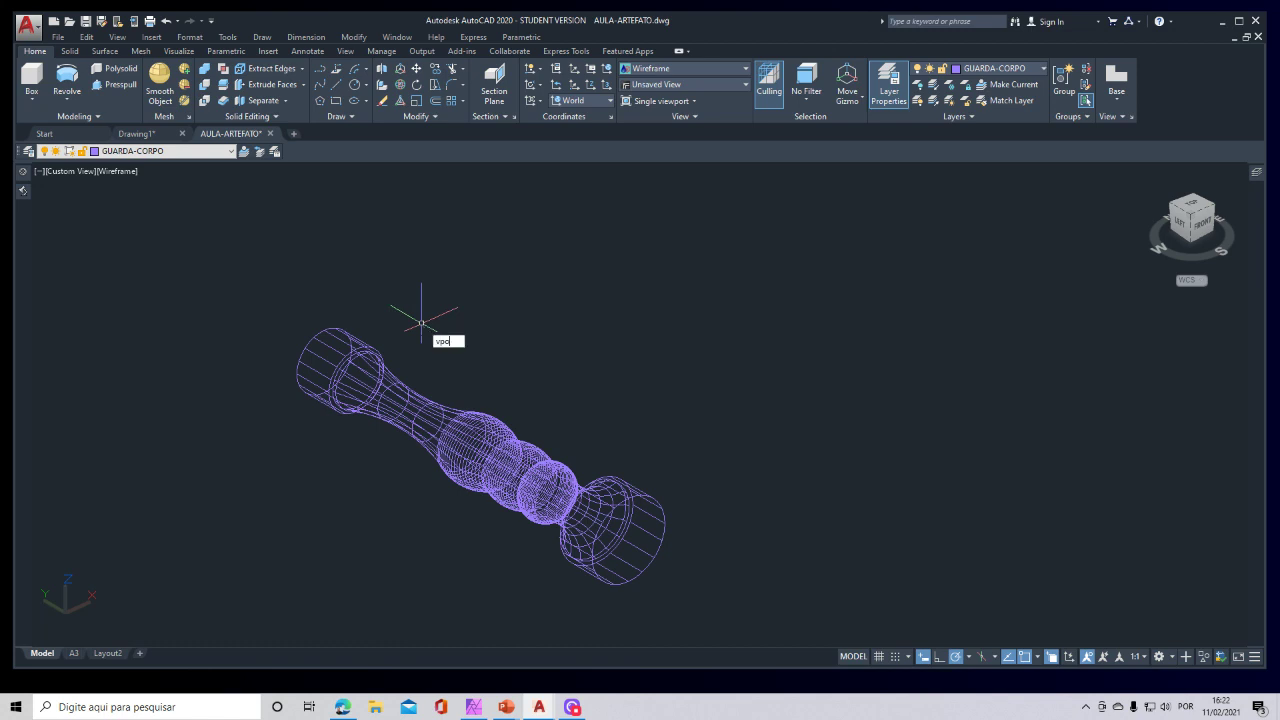
Split the model space into two vertical viewports and enlarge the baluster to fill each of them.
text(vports)
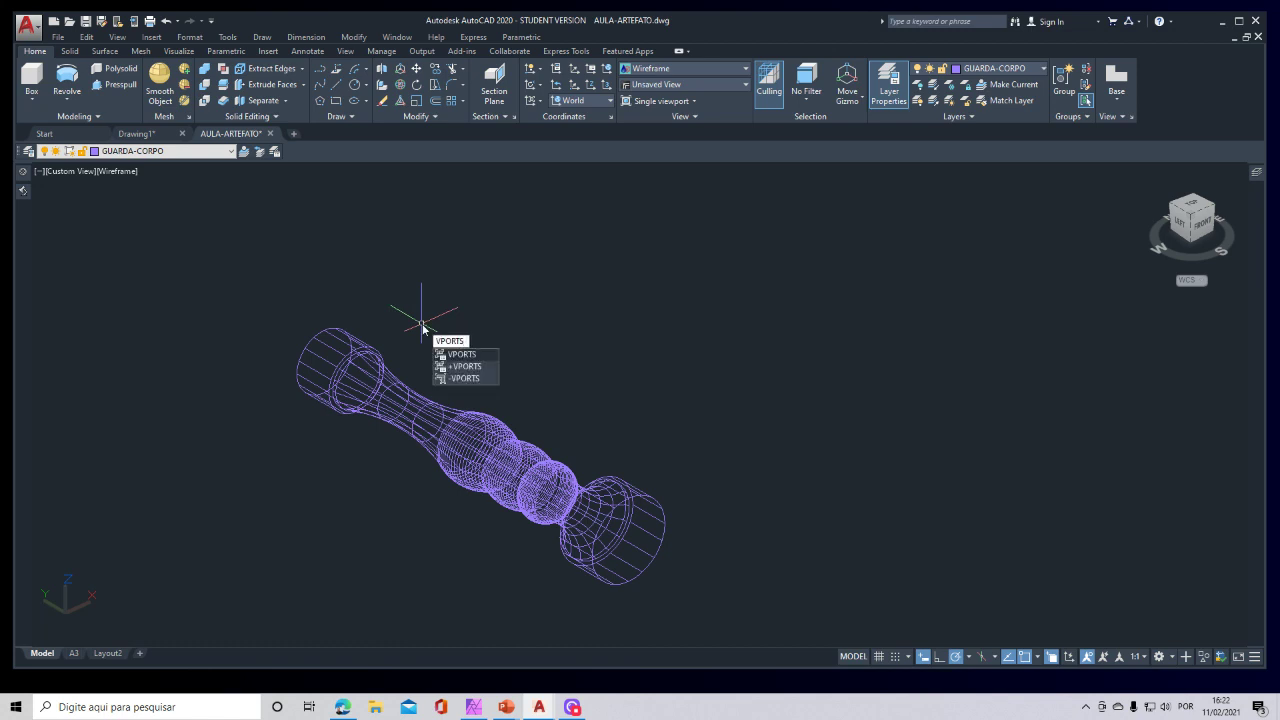
key(Return)
click(528, 292)
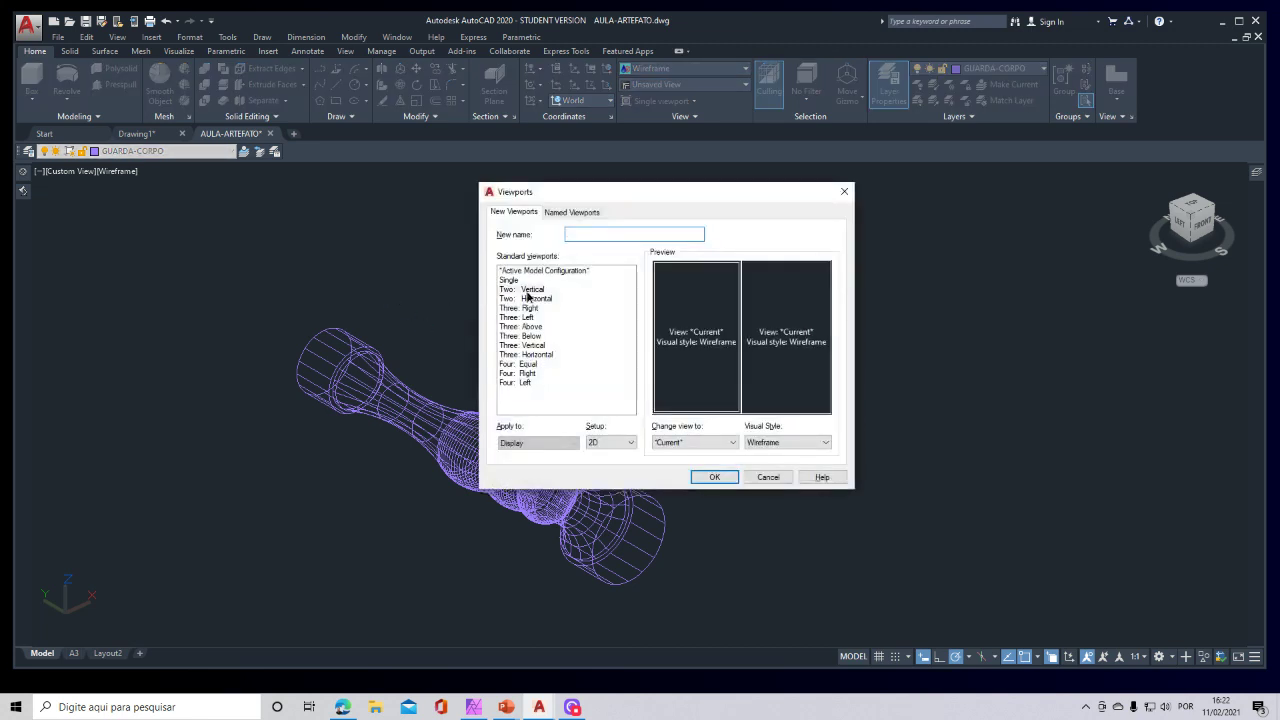
click(721, 480)
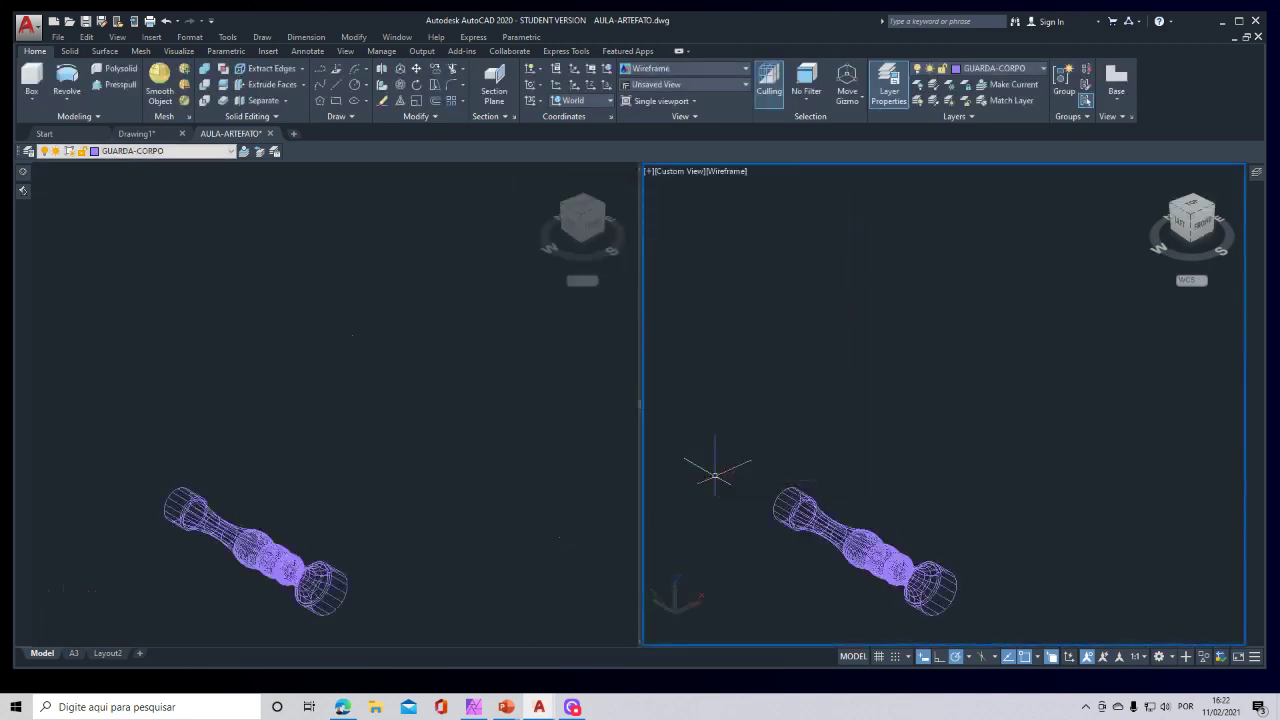
middle_drag(887, 586, 946, 383)
scroll(921, 407, up, 5)
key(Escape)
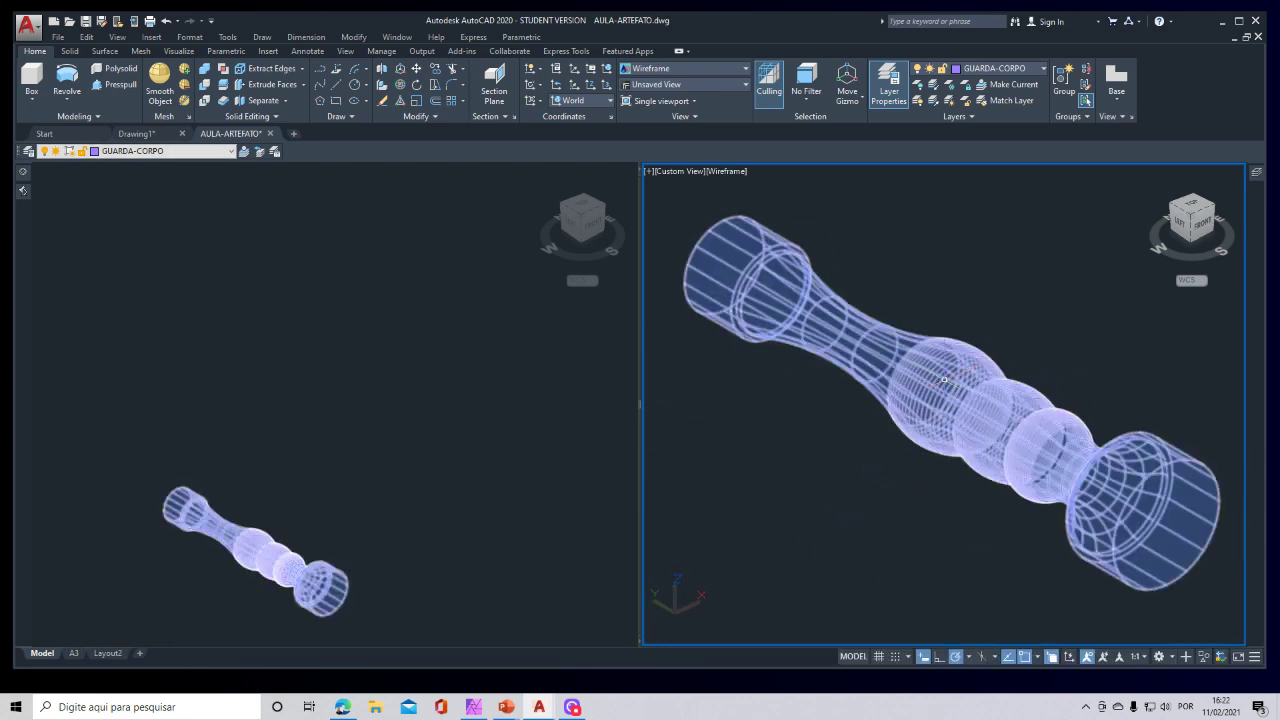
click(309, 508)
scroll(186, 555, up, 5)
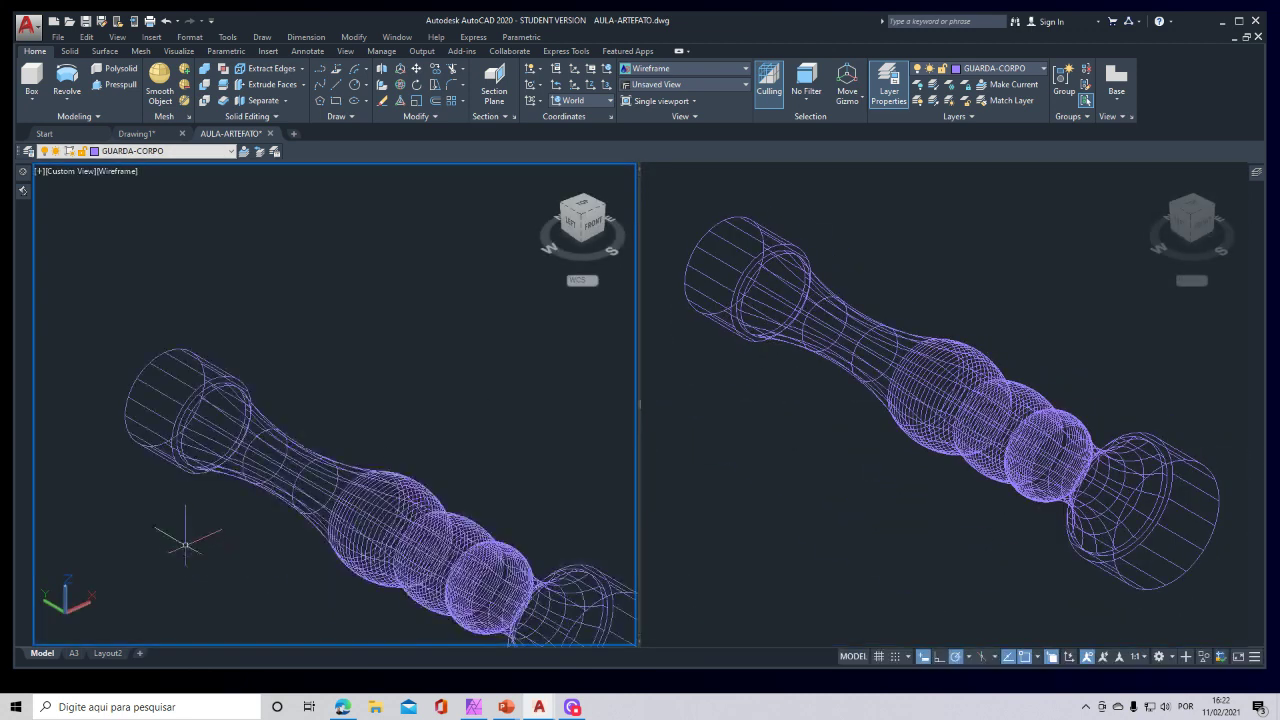
middle_drag(275, 534, 206, 406)
key(Escape)
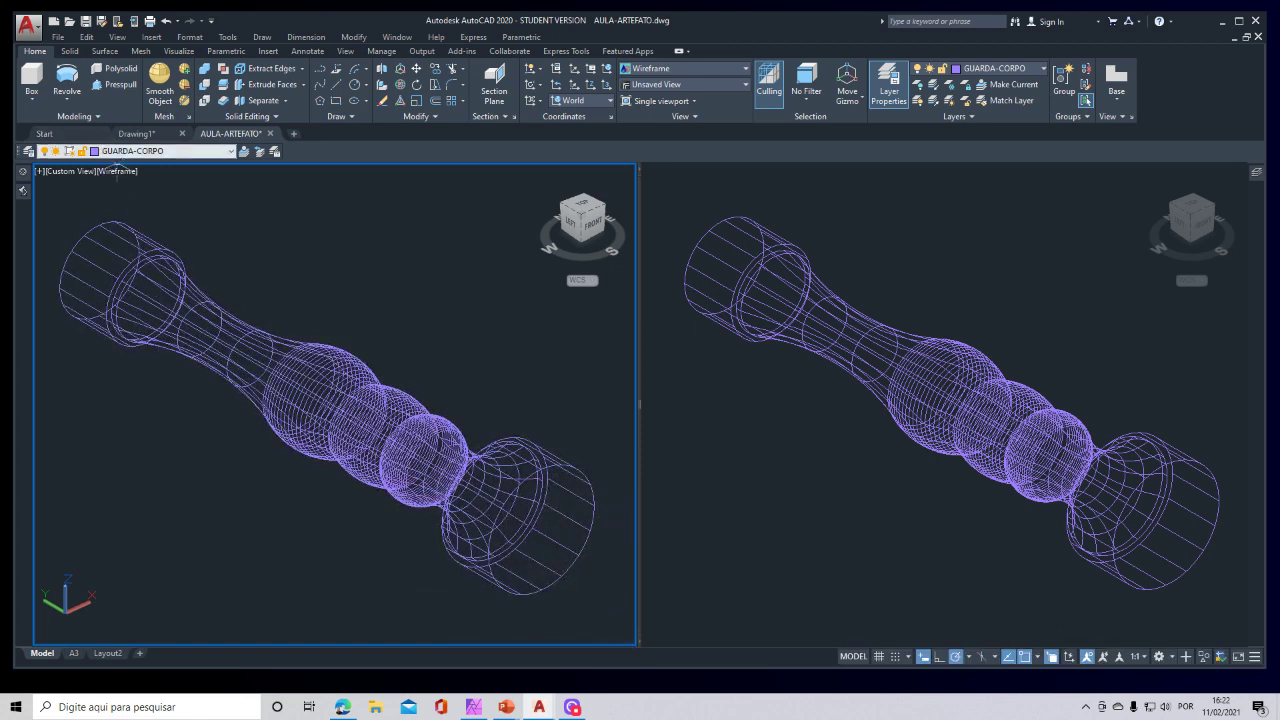
Set the left viewport's visual style to X-ray and the right viewport's to 2D Wireframe.
click(123, 172)
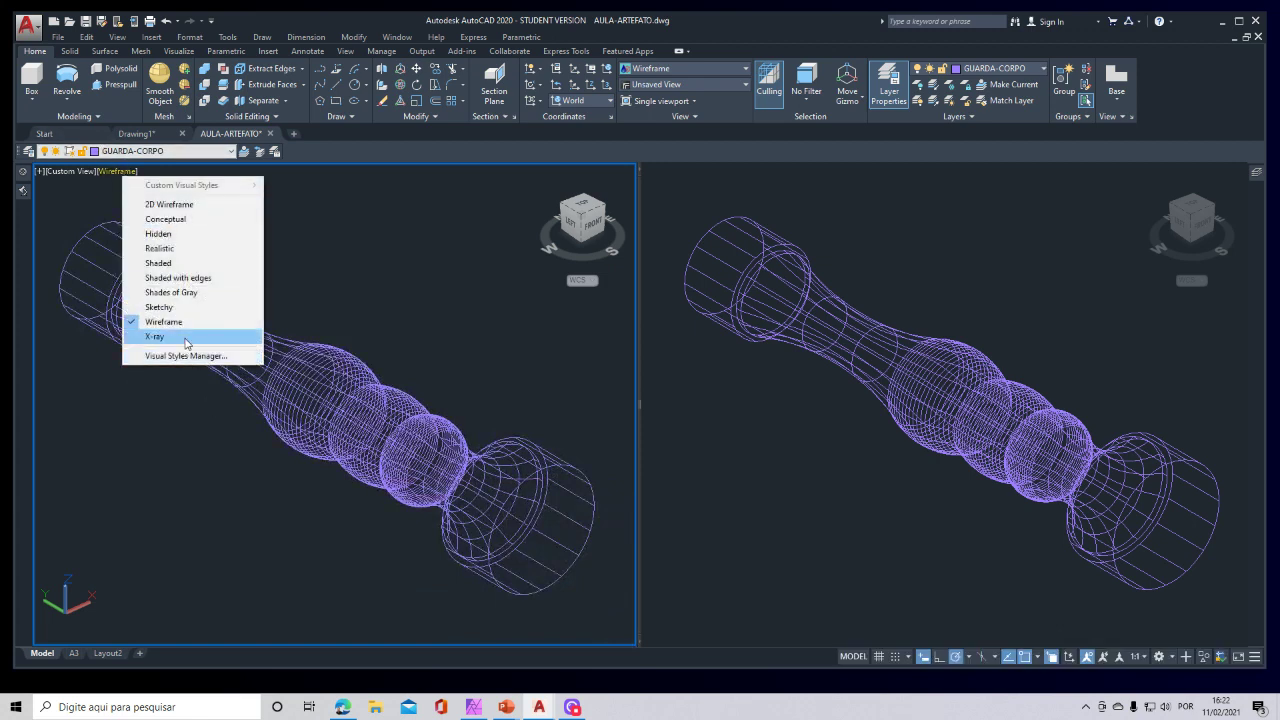
click(175, 336)
click(945, 461)
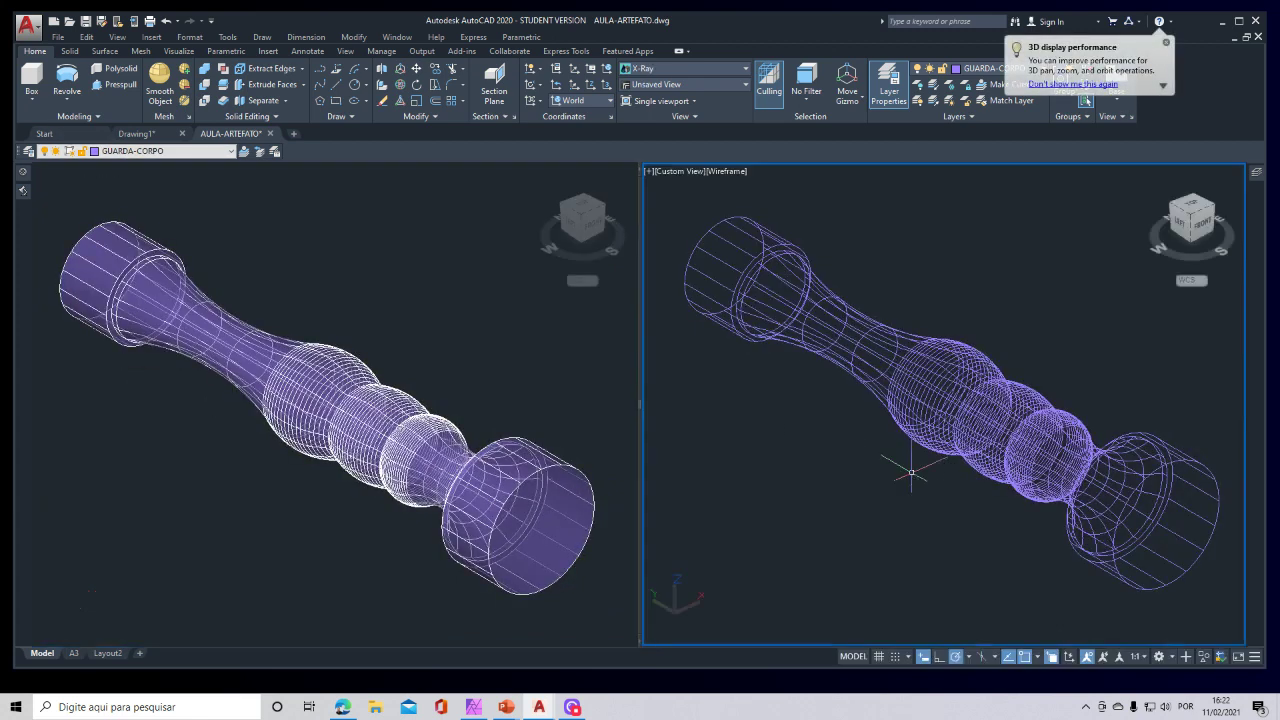
click(731, 174)
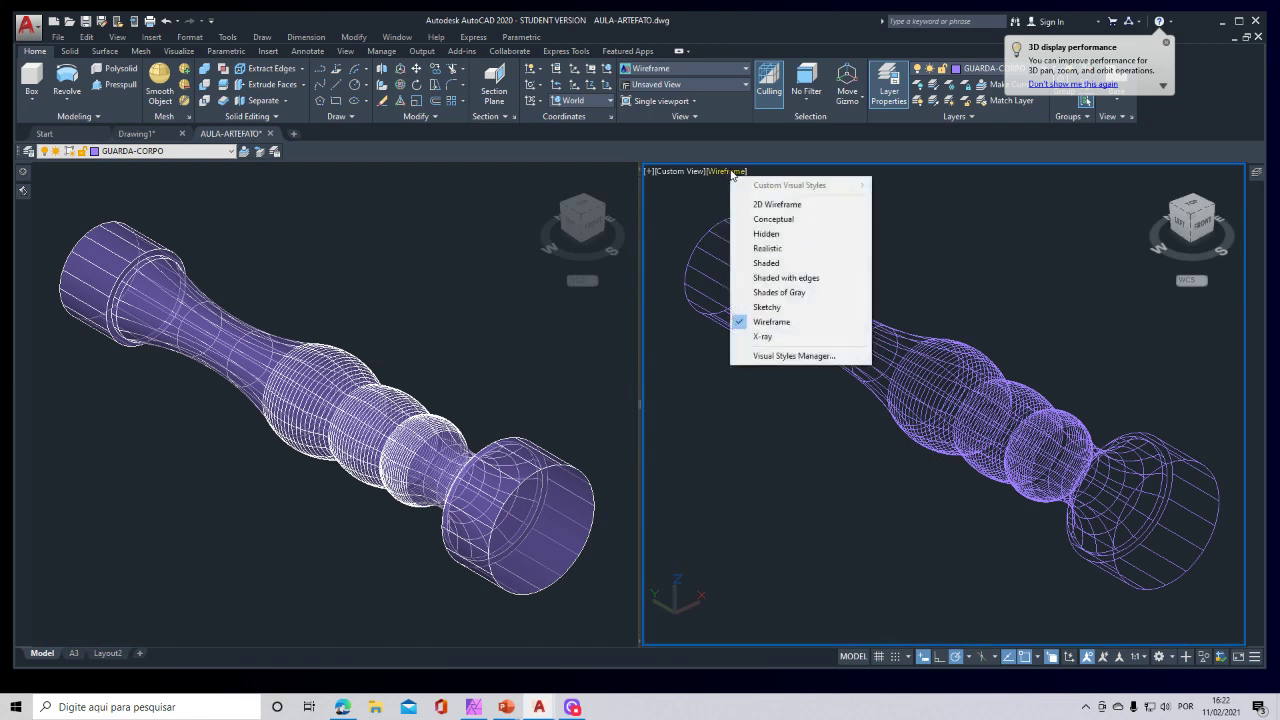
click(775, 206)
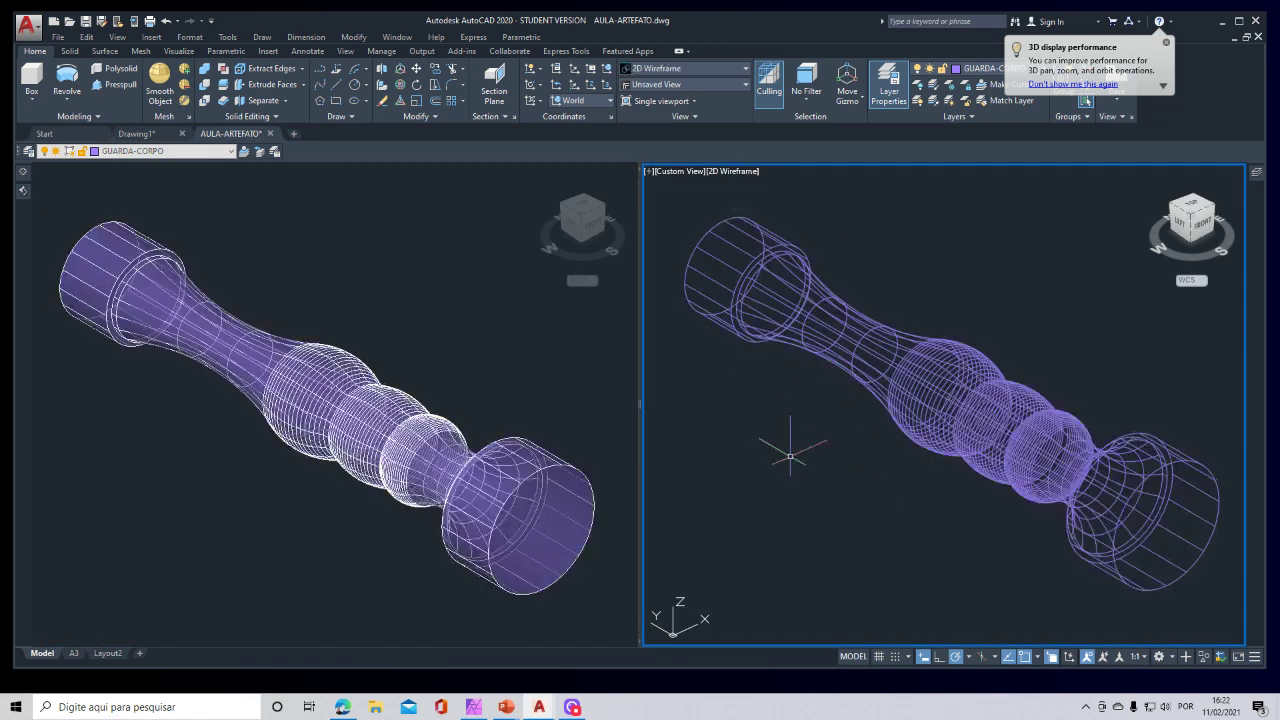
Assign the revolved baluster to the 3D_GUARDA-CORPO layer.
click(307, 390)
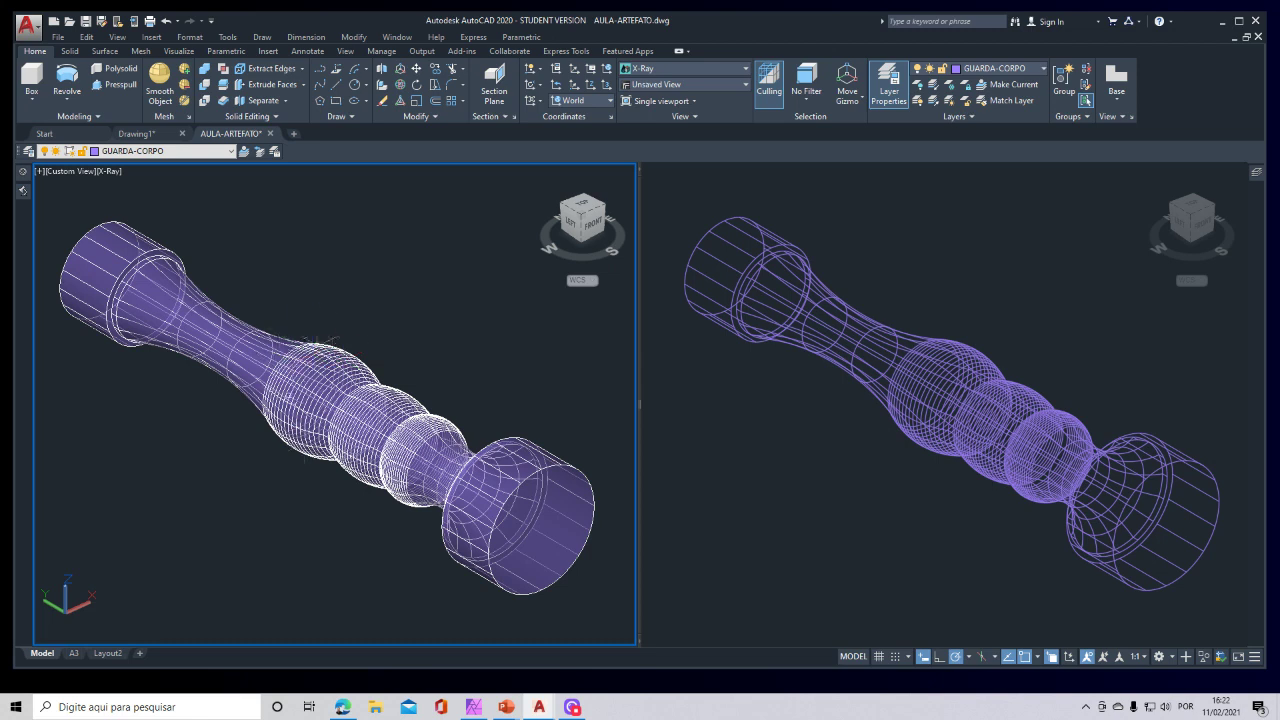
click(298, 362)
click(152, 150)
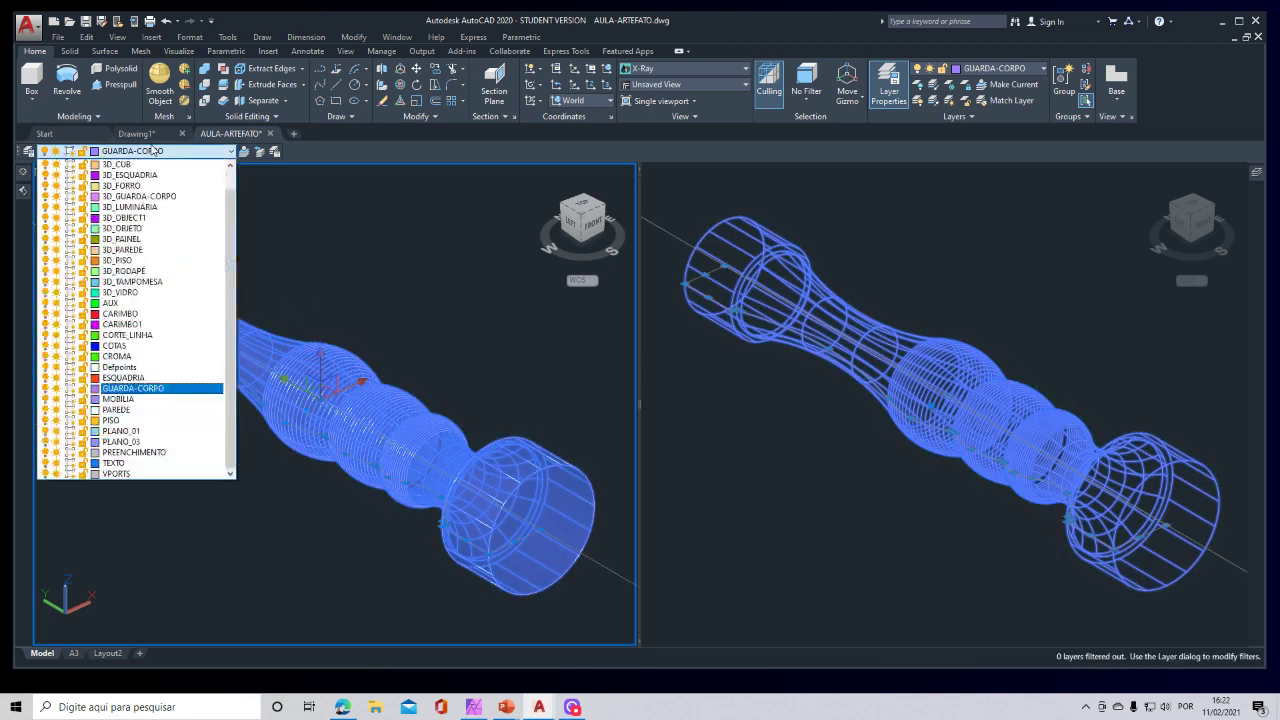
click(155, 193)
key(Escape)
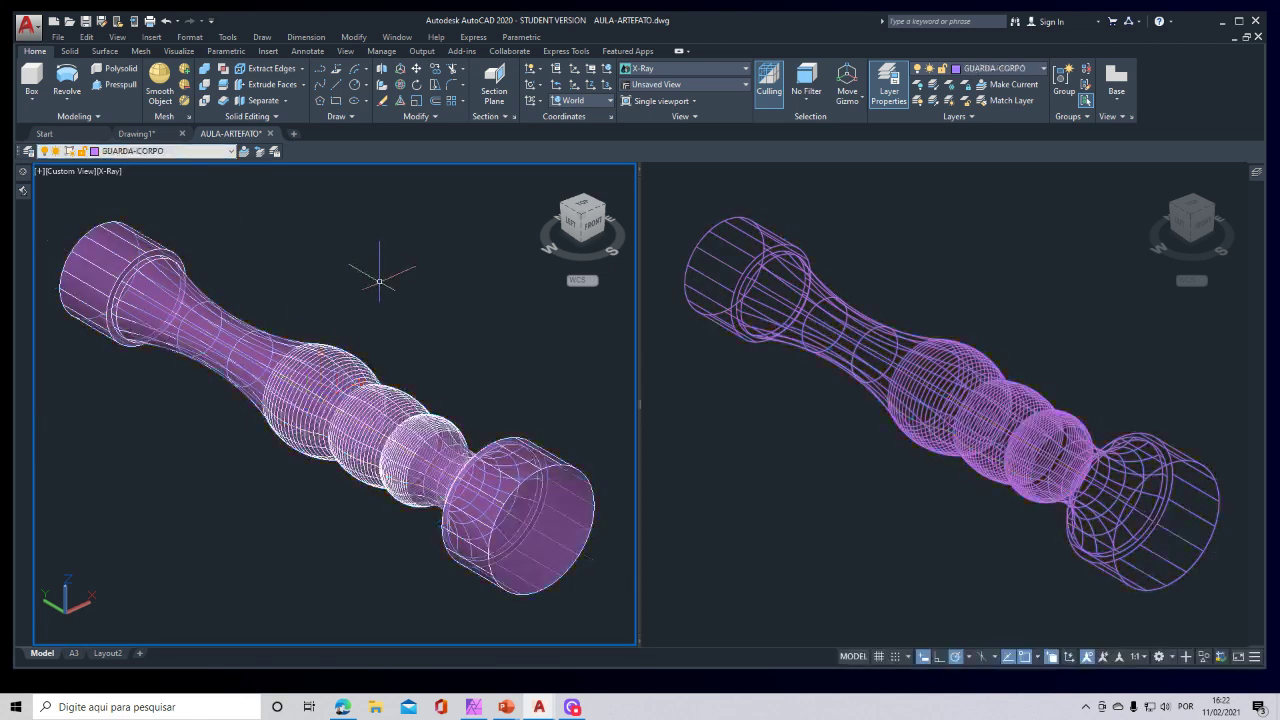
Examine the baluster's lying orientation in the X-ray viewport from the Left view and from a tilted 3D view.
shift+middle_drag(408, 512, 463, 482)
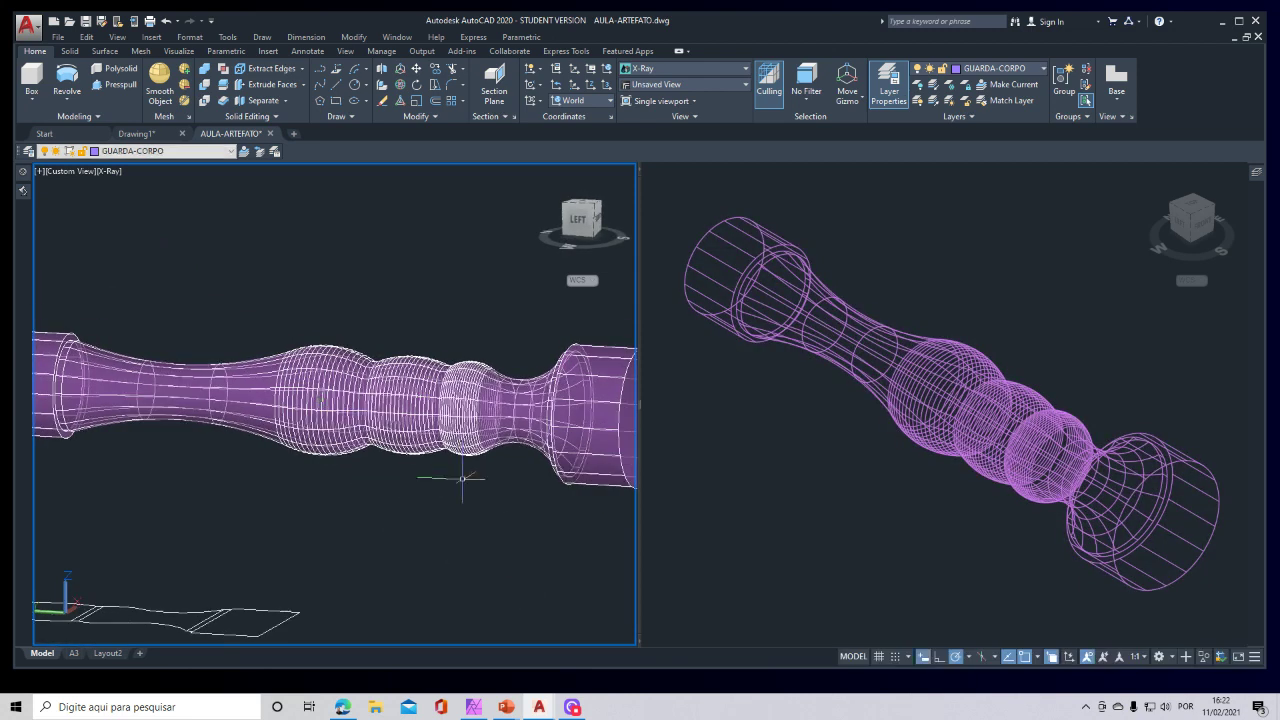
scroll(457, 471, down, 5)
click(578, 218)
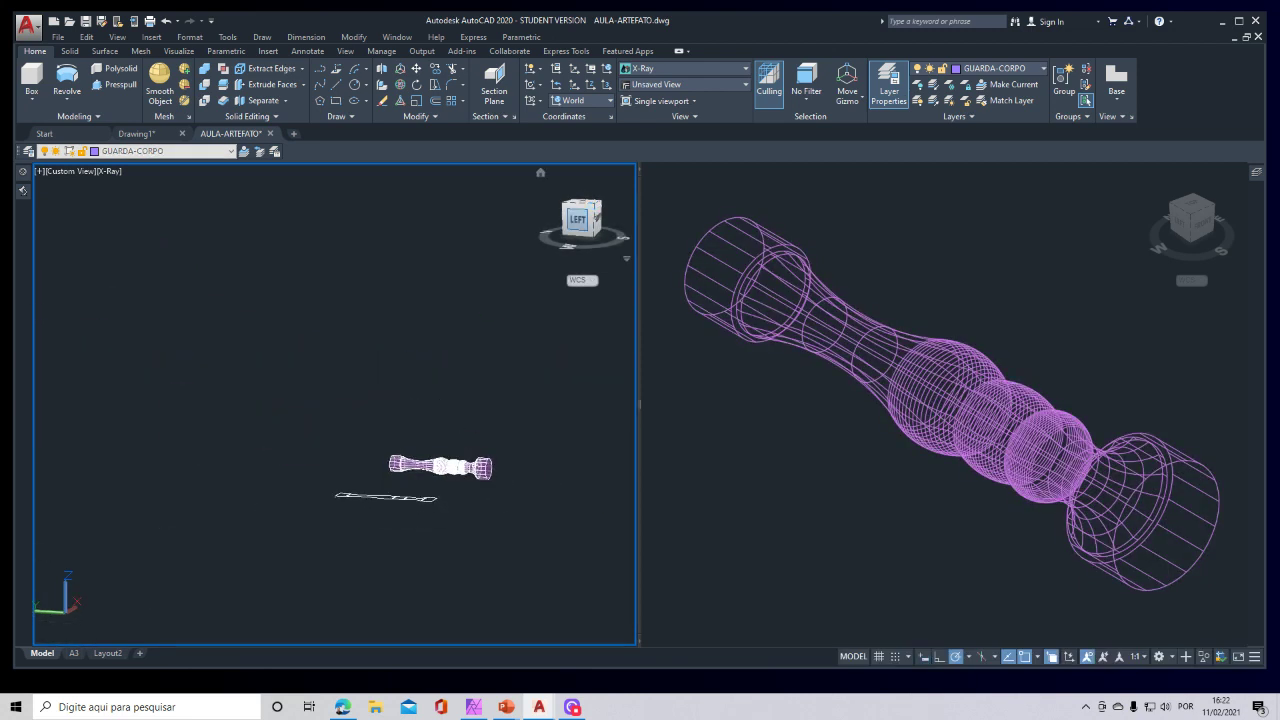
scroll(338, 395, up, 3)
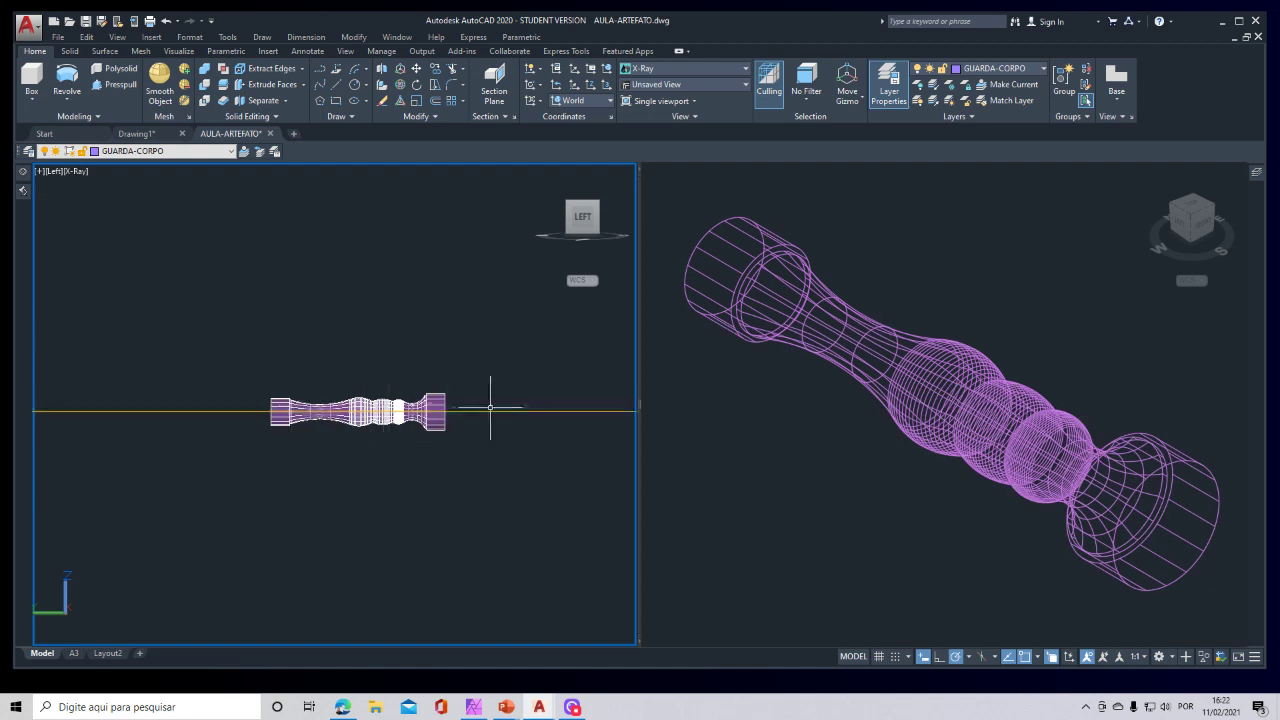
click(379, 407)
shift+middle_drag(463, 480, 503, 434)
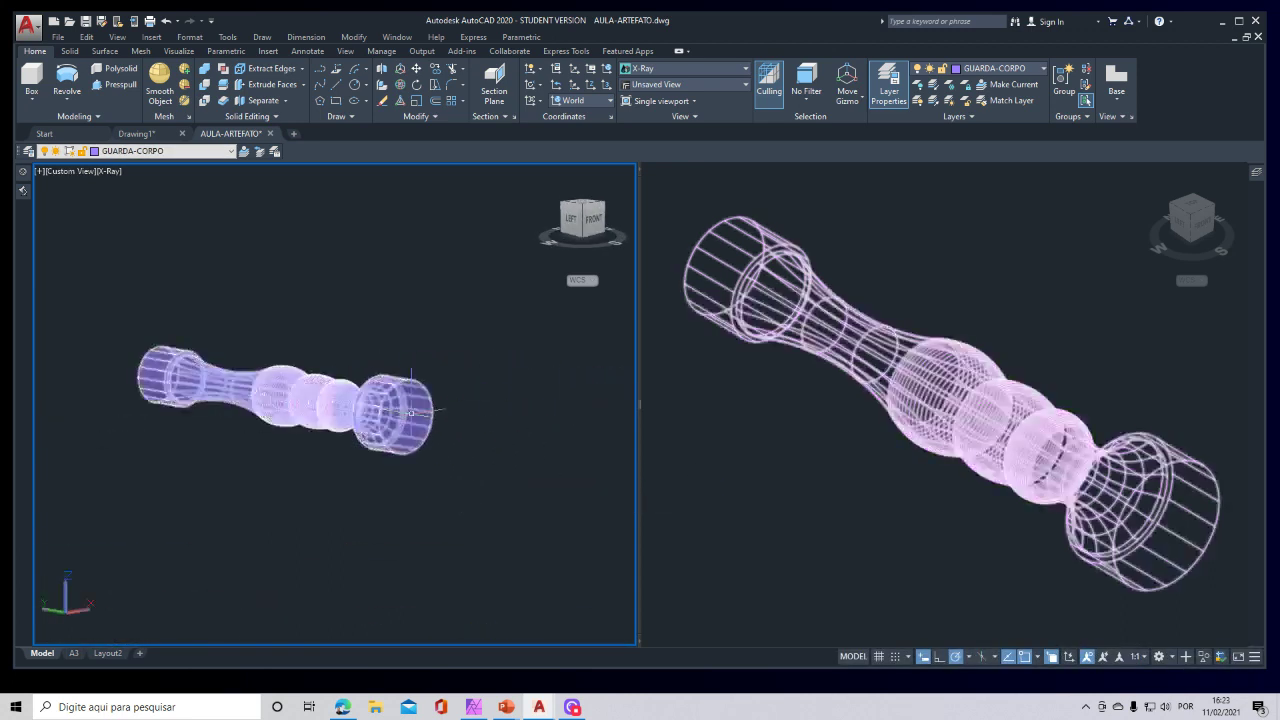
scroll(411, 413, up, 2)
middle_drag(460, 391, 543, 429)
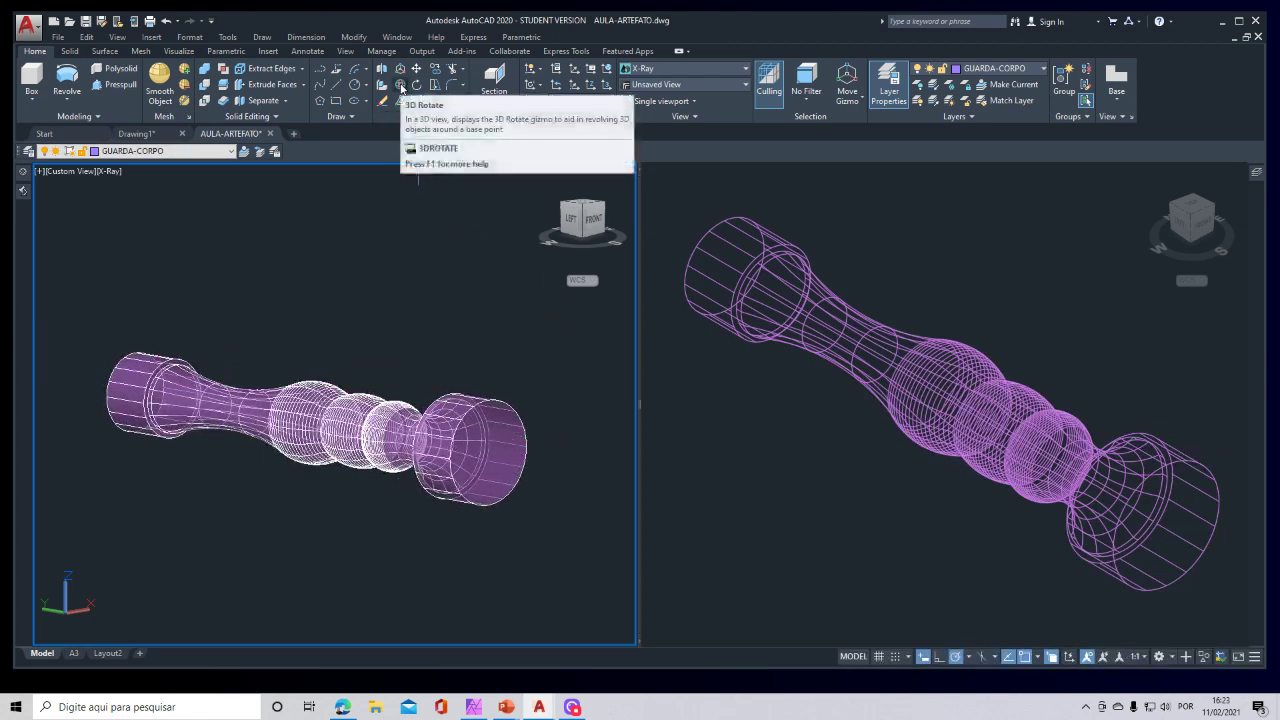
Stand the baluster upright with 3D Rotate, turning it 90 degrees about the X axis from the centre of its base's end face.
click(401, 87)
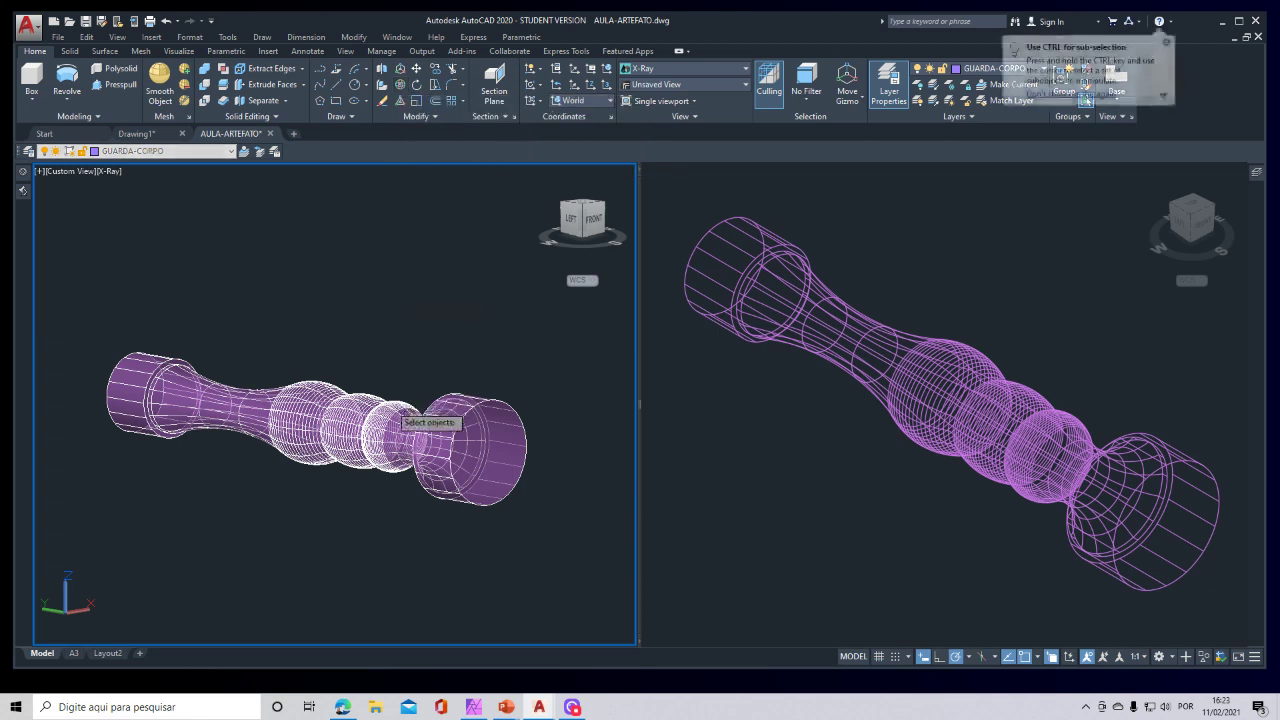
click(400, 423)
key(Return)
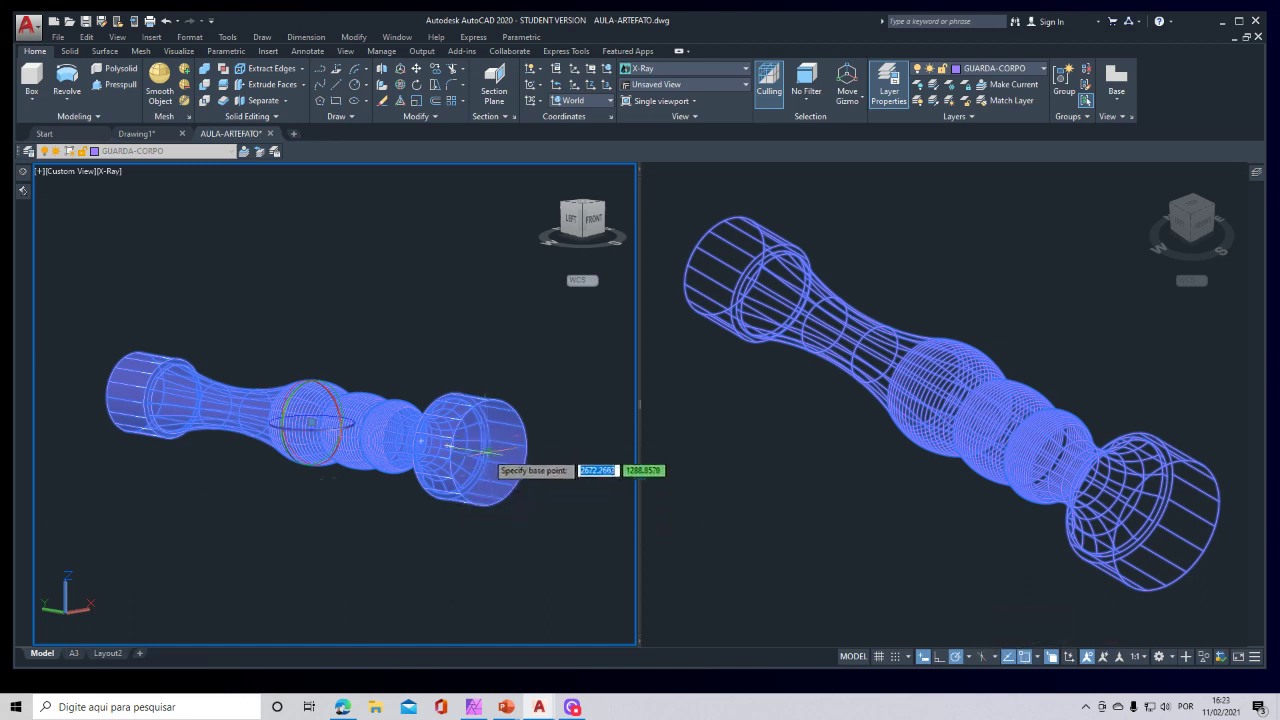
click(487, 453)
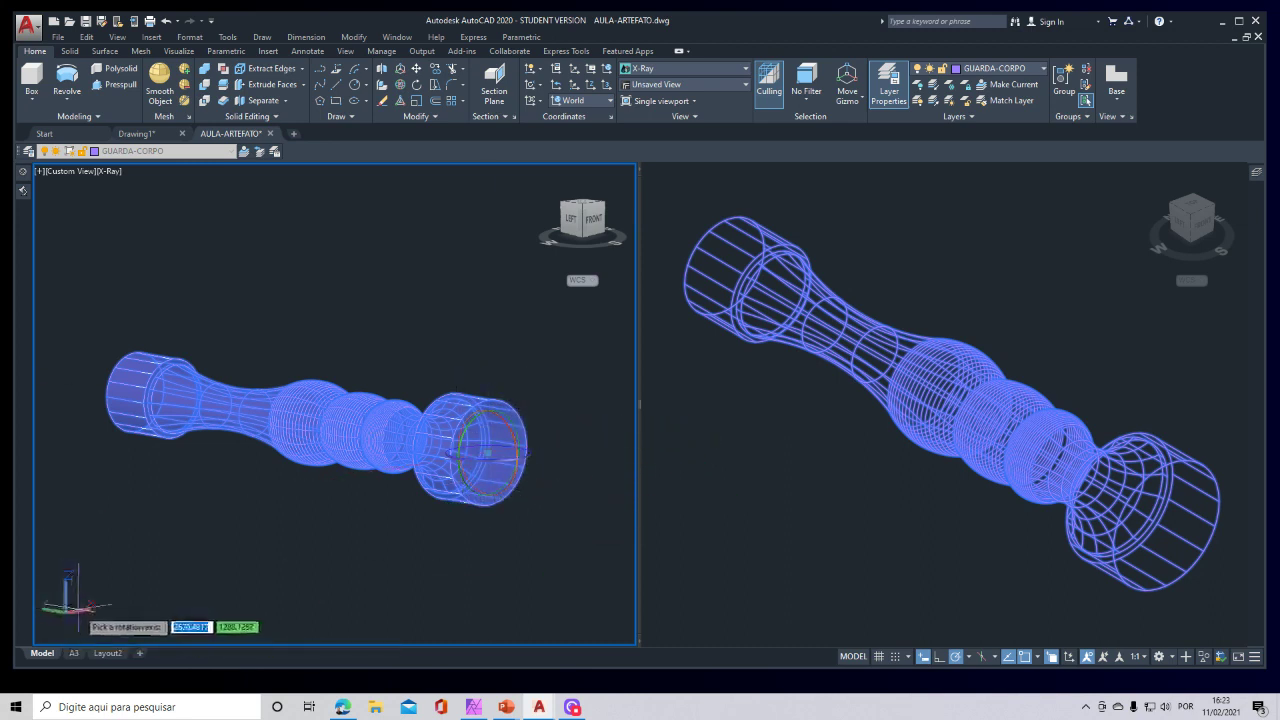
click(516, 453)
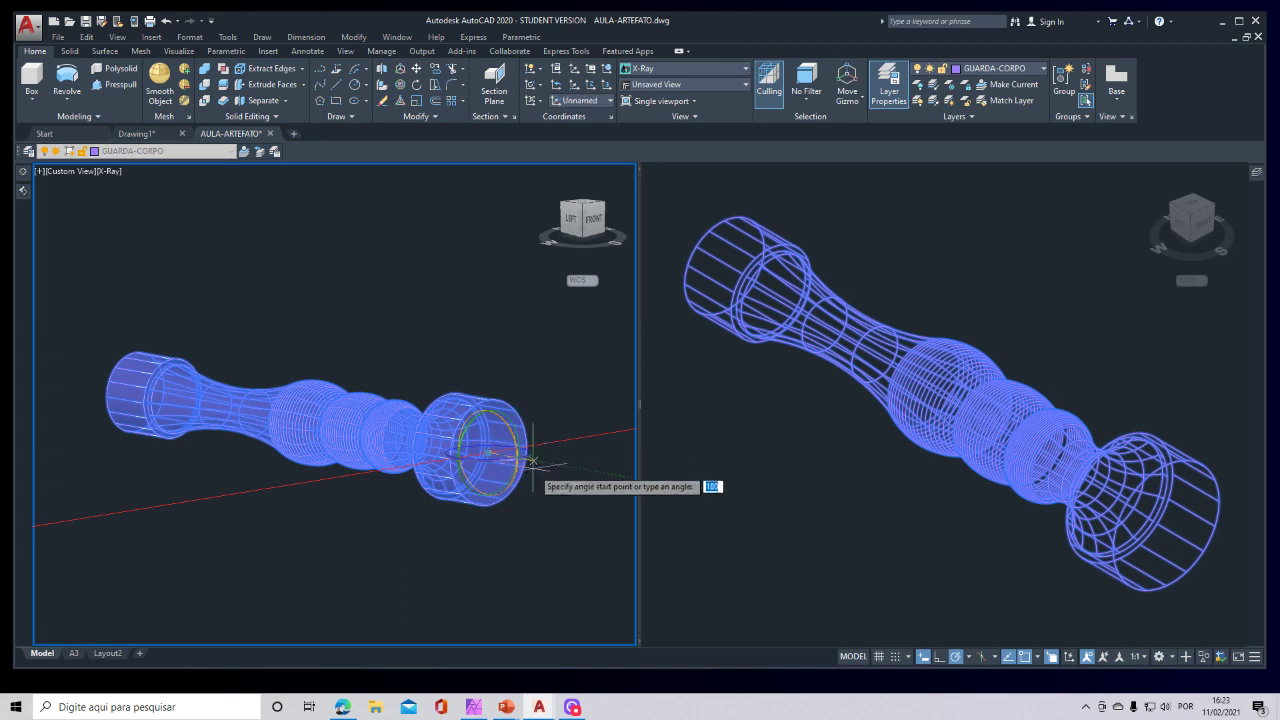
text(90)
key(Return)
Examine the upright baluster beside the 2D drawings and frame its full height in both viewports.
scroll(533, 467, down, 4)
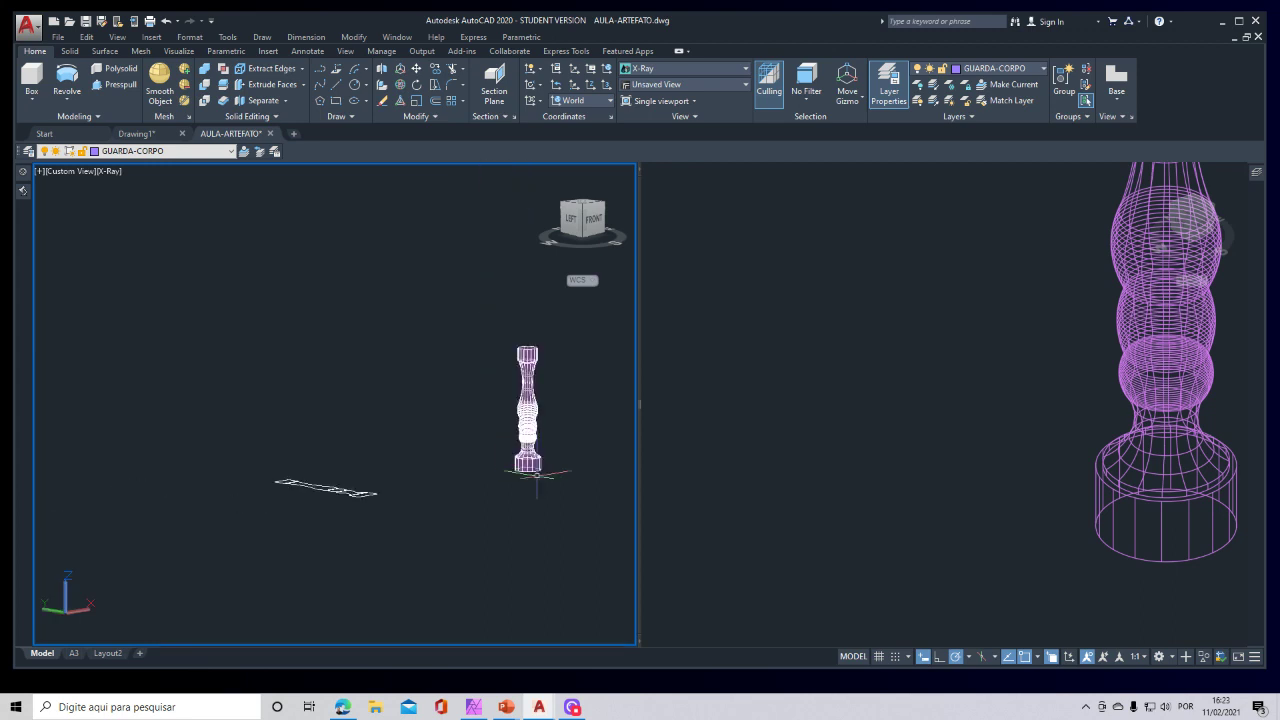
shift+middle_drag(469, 482, 386, 508)
shift+middle_drag(287, 507, 544, 492)
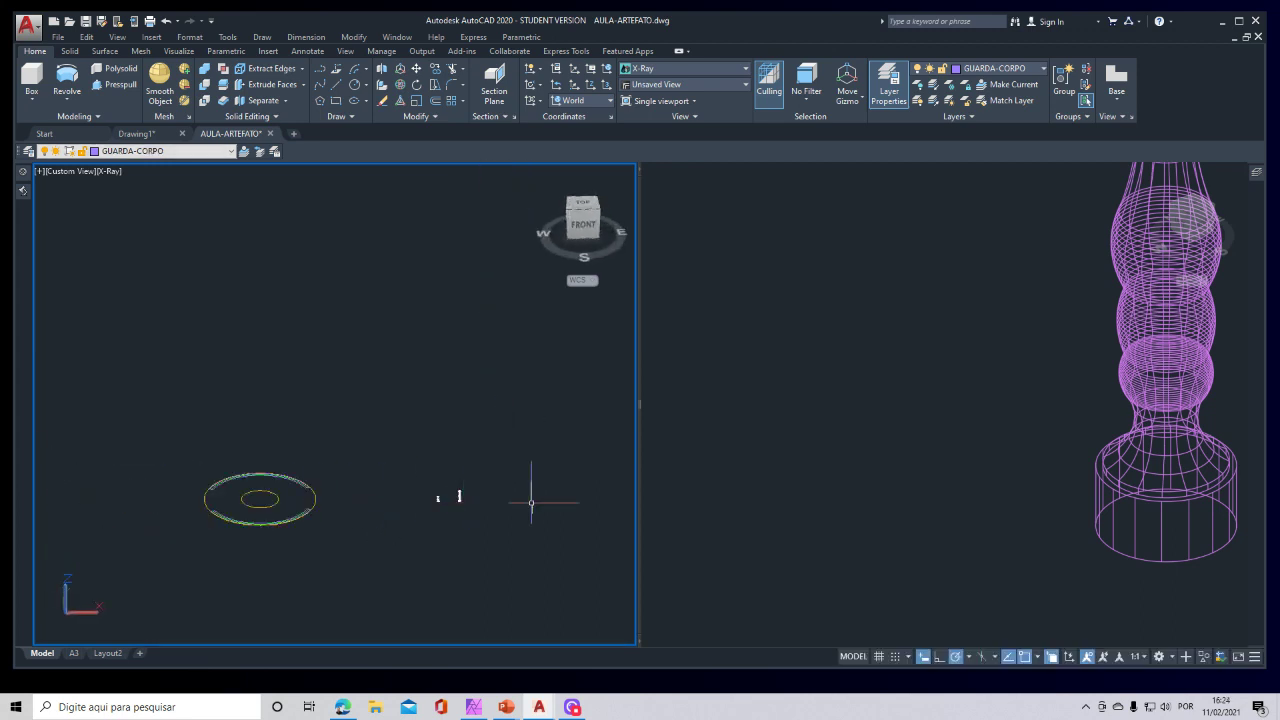
click(955, 495)
scroll(1042, 453, down, 2)
middle_drag(1042, 453, 813, 520)
click(460, 503)
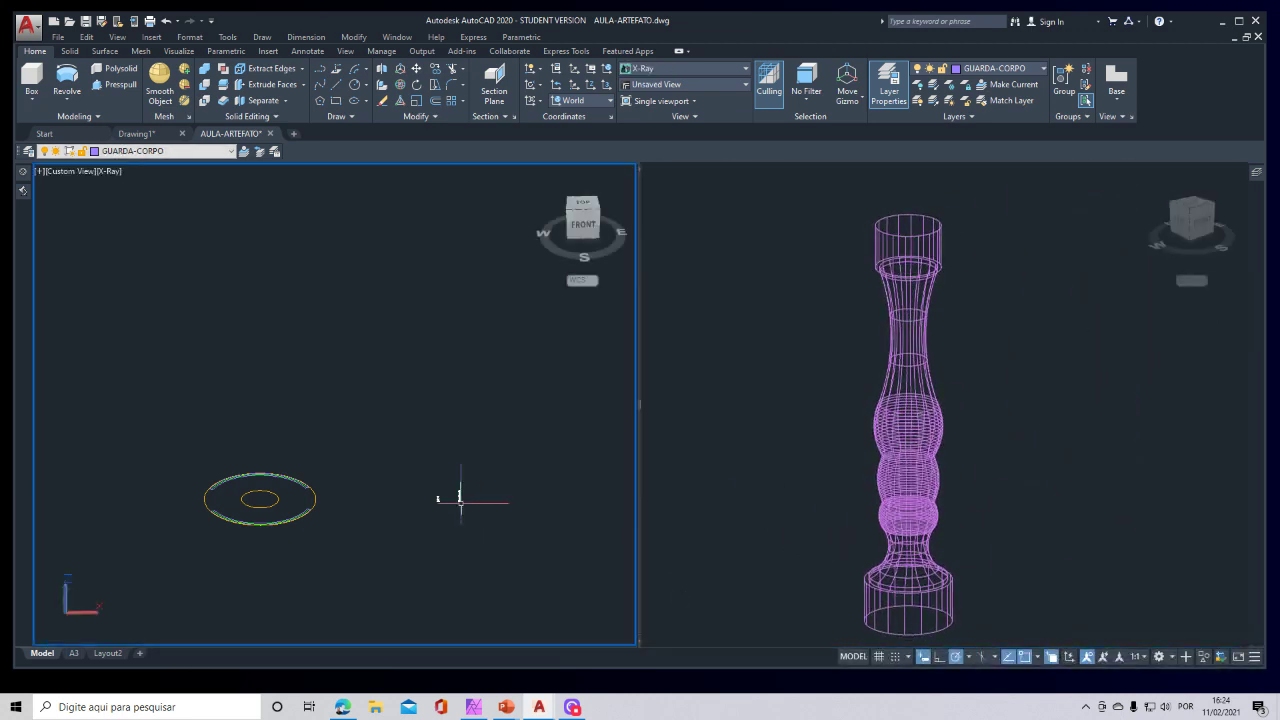
scroll(468, 480, up, 5)
scroll(476, 455, up, 5)
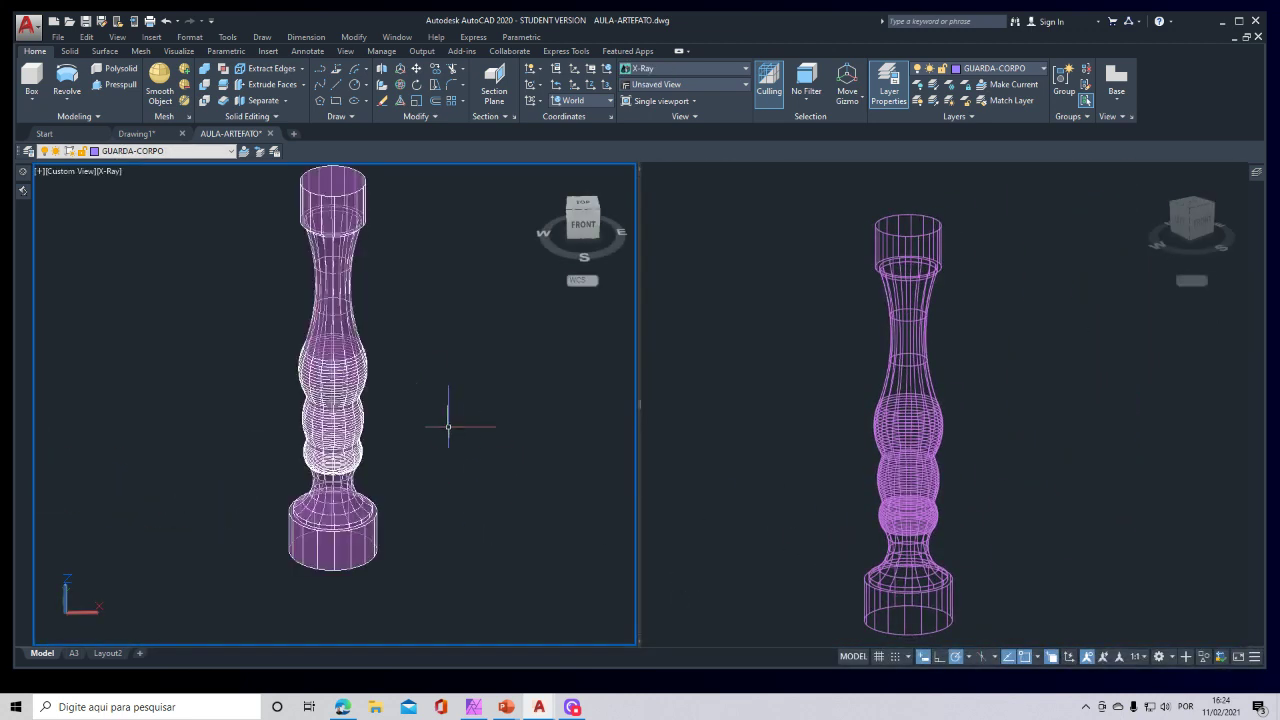
shift+middle_drag(443, 423, 409, 463)
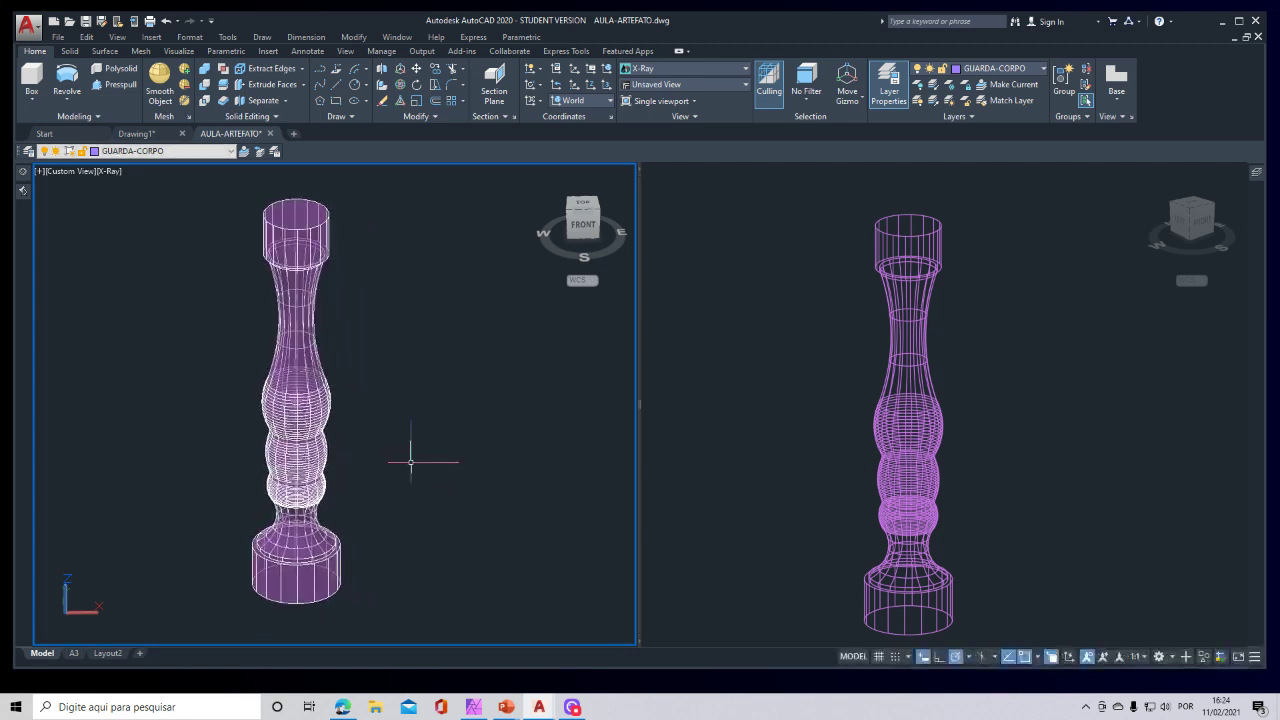